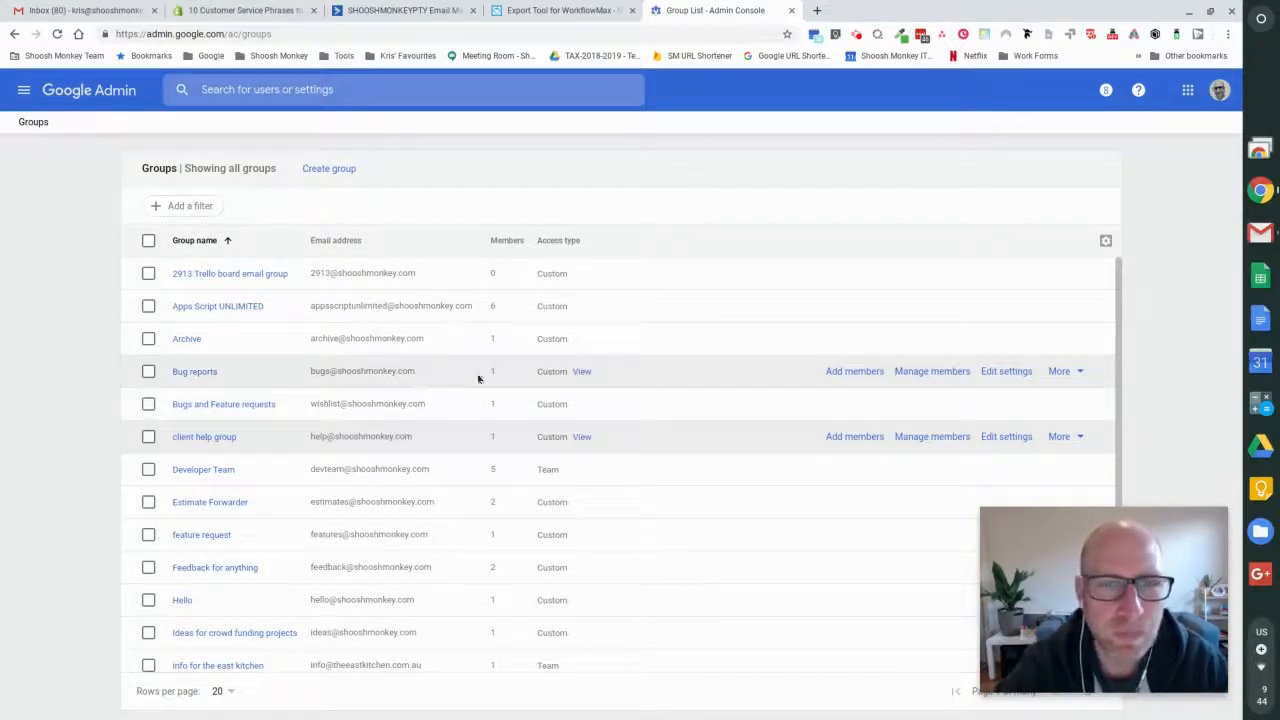
- Open the advanced settings for Gmail among the G Suite apps
click(24, 90)
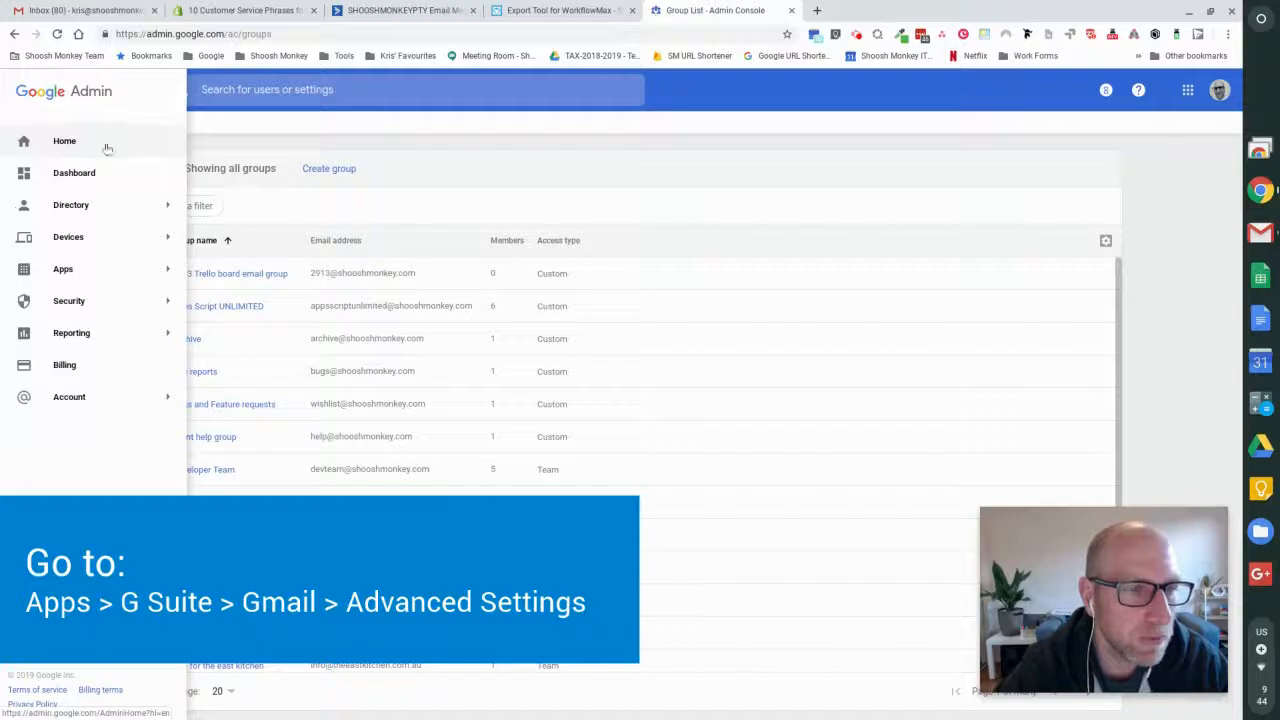
mouse_move(120, 240)
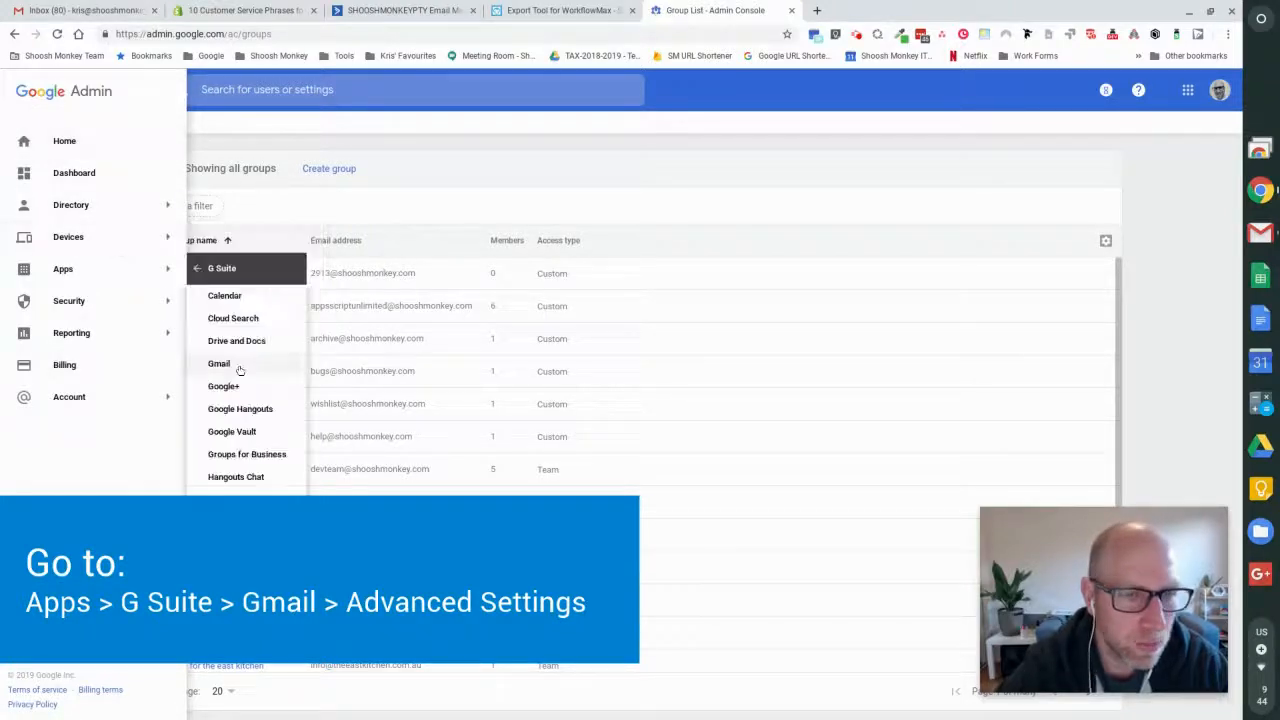
click(240, 365)
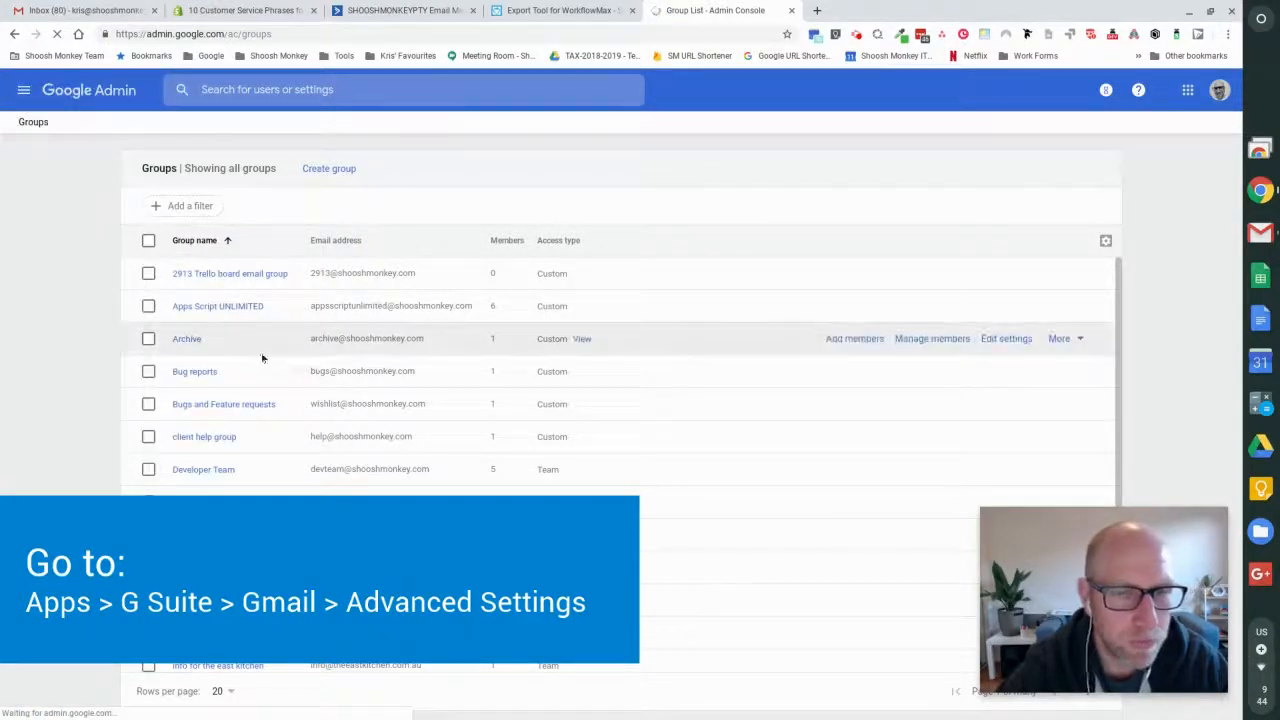
scroll(535, 340, down, 3)
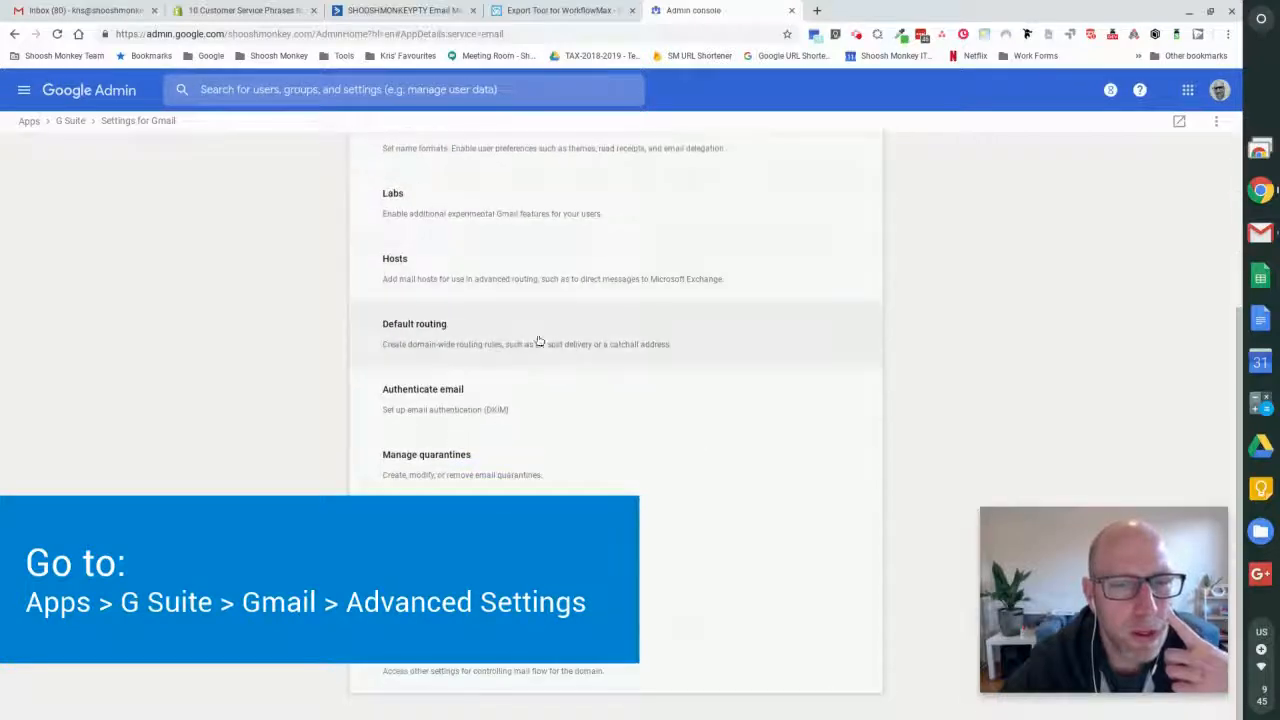
click(544, 668)
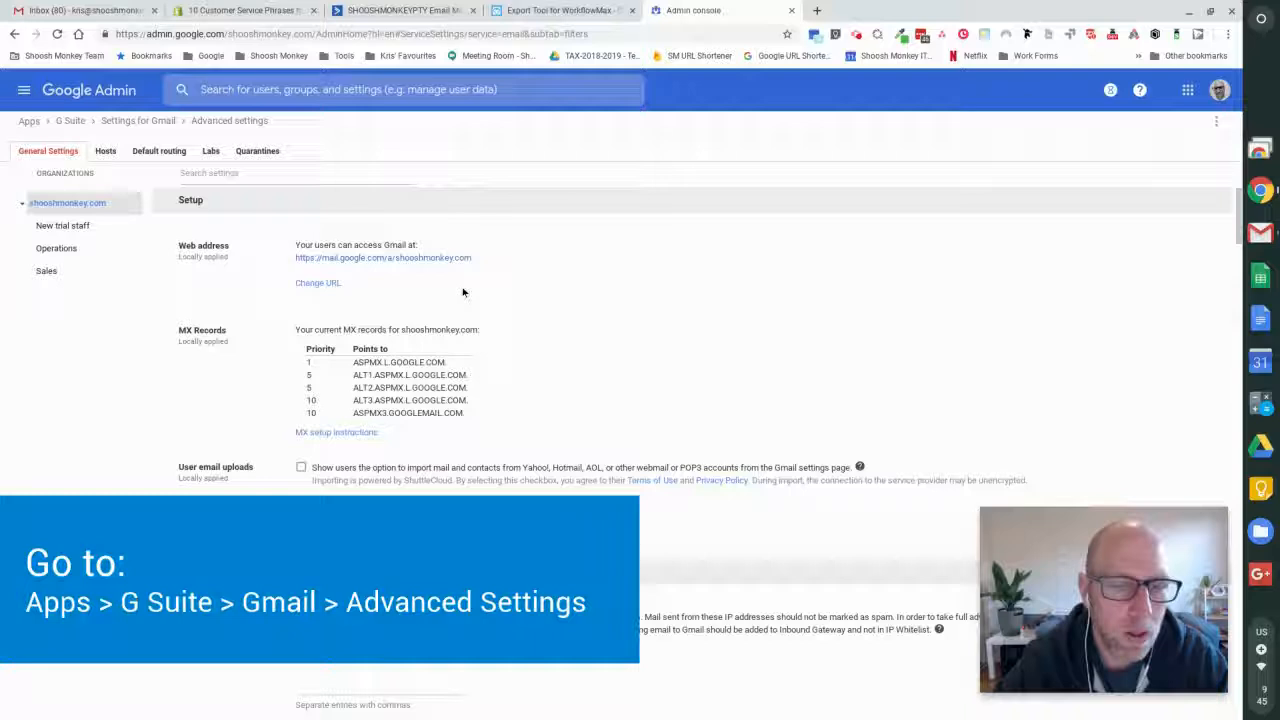
- Copy the "ASANA - Meeting topics forwarder" routing rule to the shooshmonkey.com organization
scroll(463, 289, down, 5)
scroll(462, 288, down, 7)
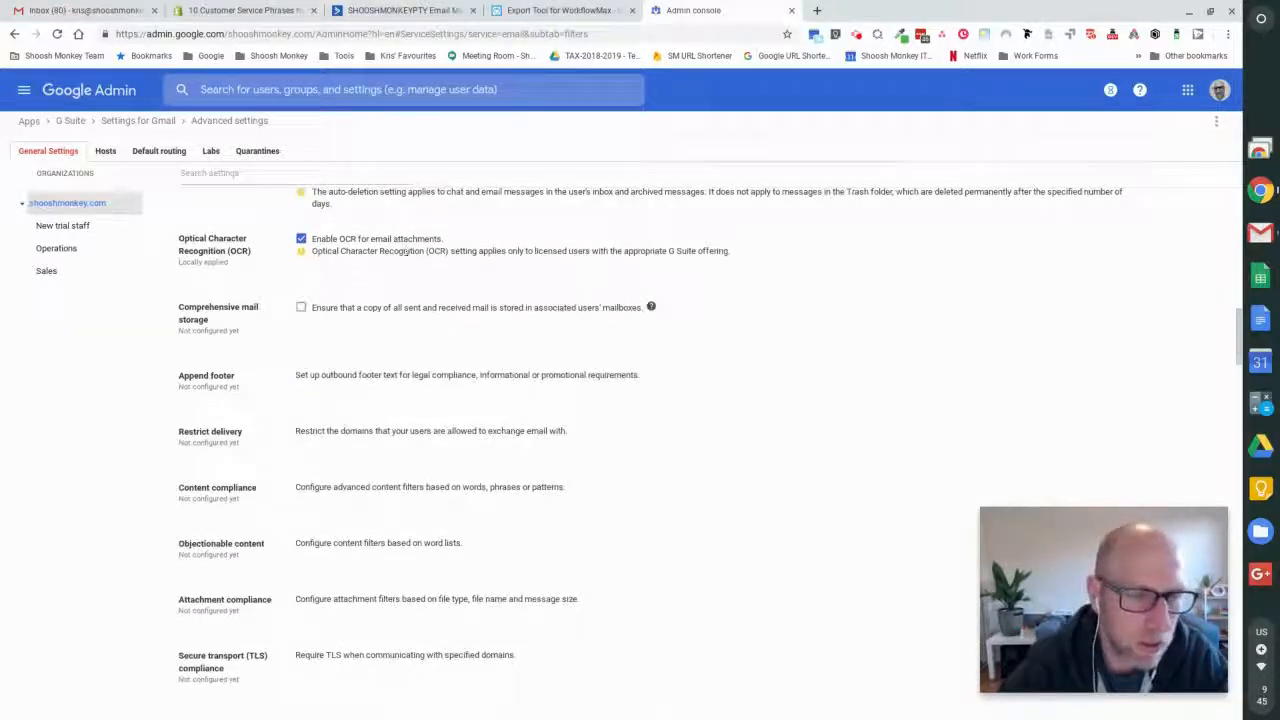
scroll(405, 251, down, 4)
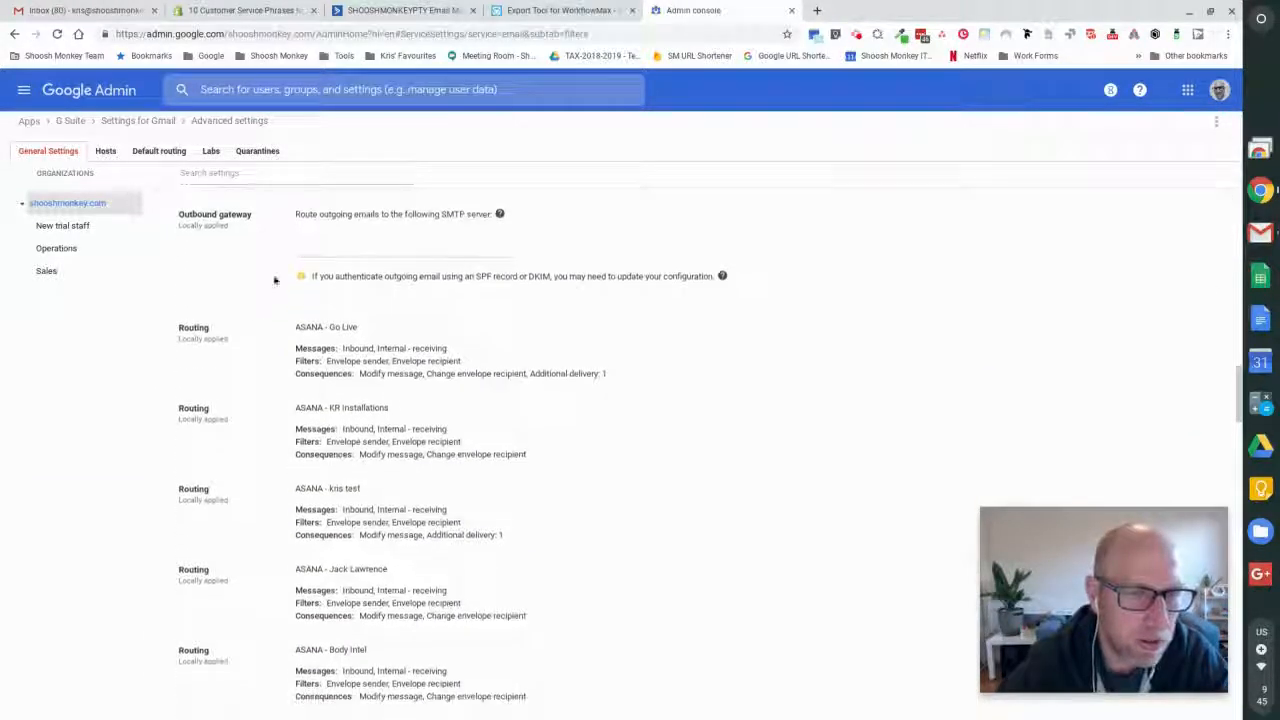
scroll(391, 331, down, 8)
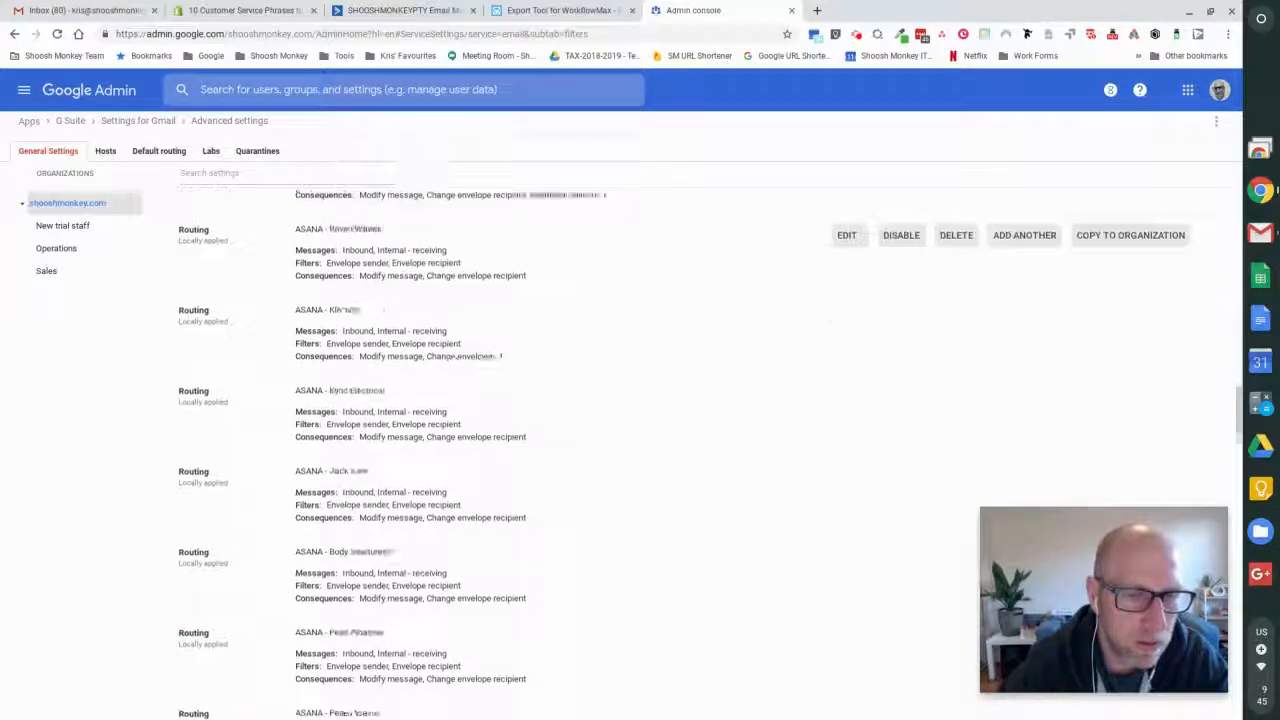
scroll(391, 318, down, 10)
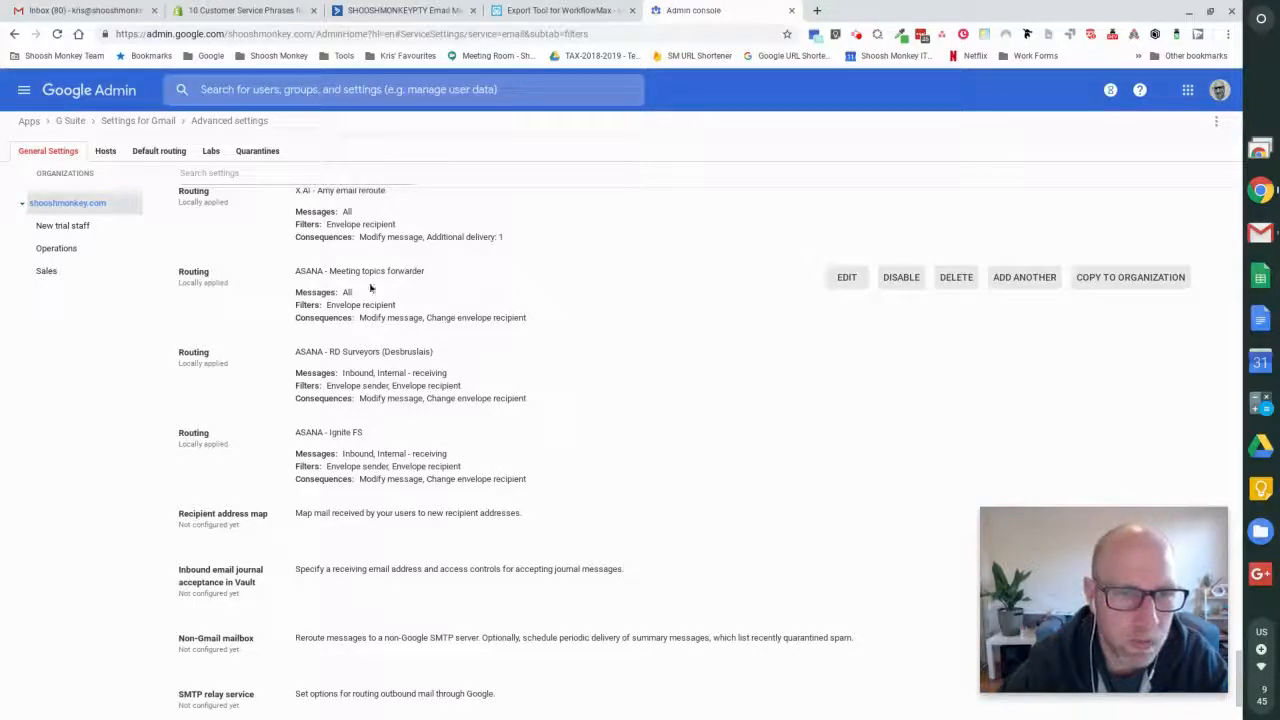
scroll(371, 289, up, 1)
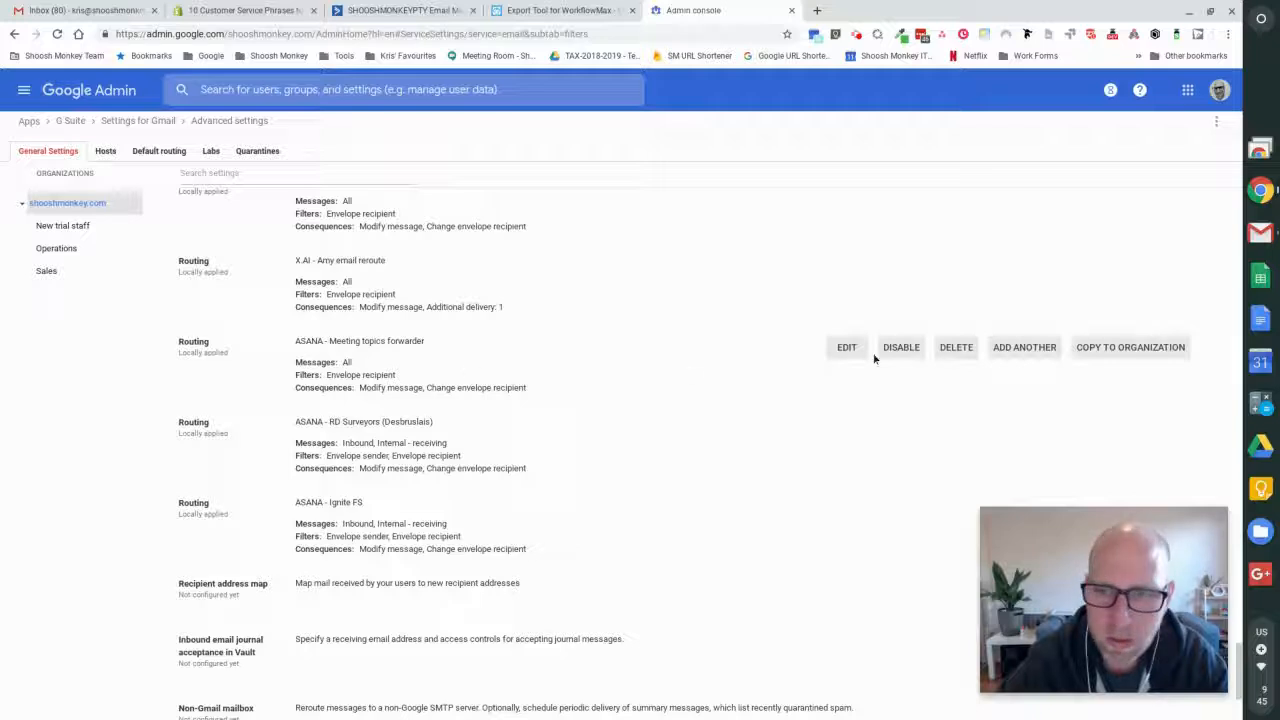
click(1151, 348)
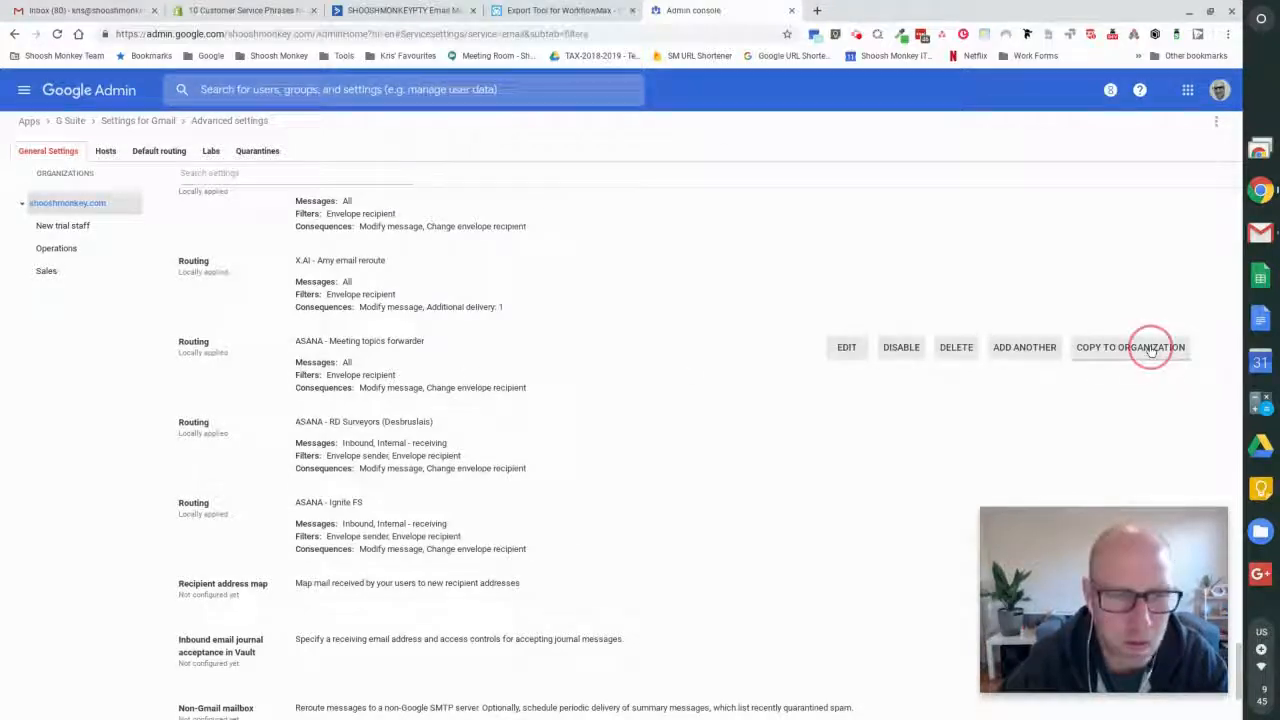
click(694, 386)
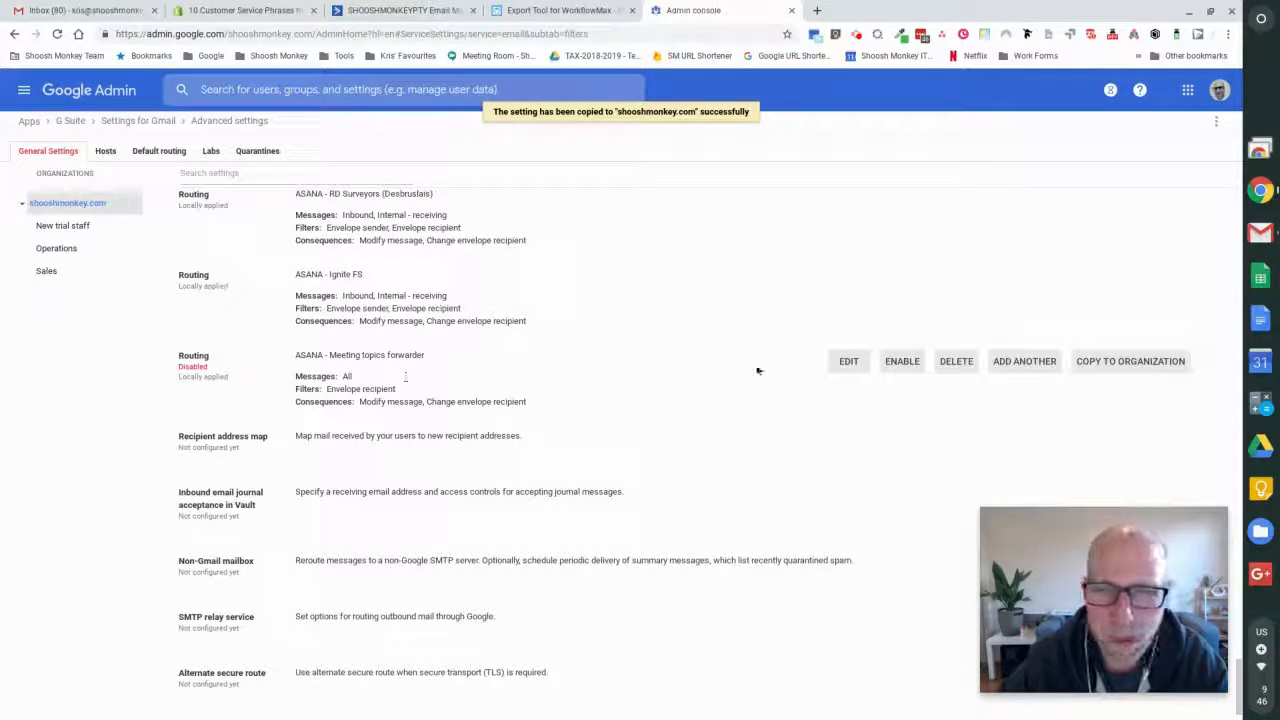
- Open the disabled copy of the meeting topics routing rule for editing and rename it "ASANA - send to demo project"
click(848, 361)
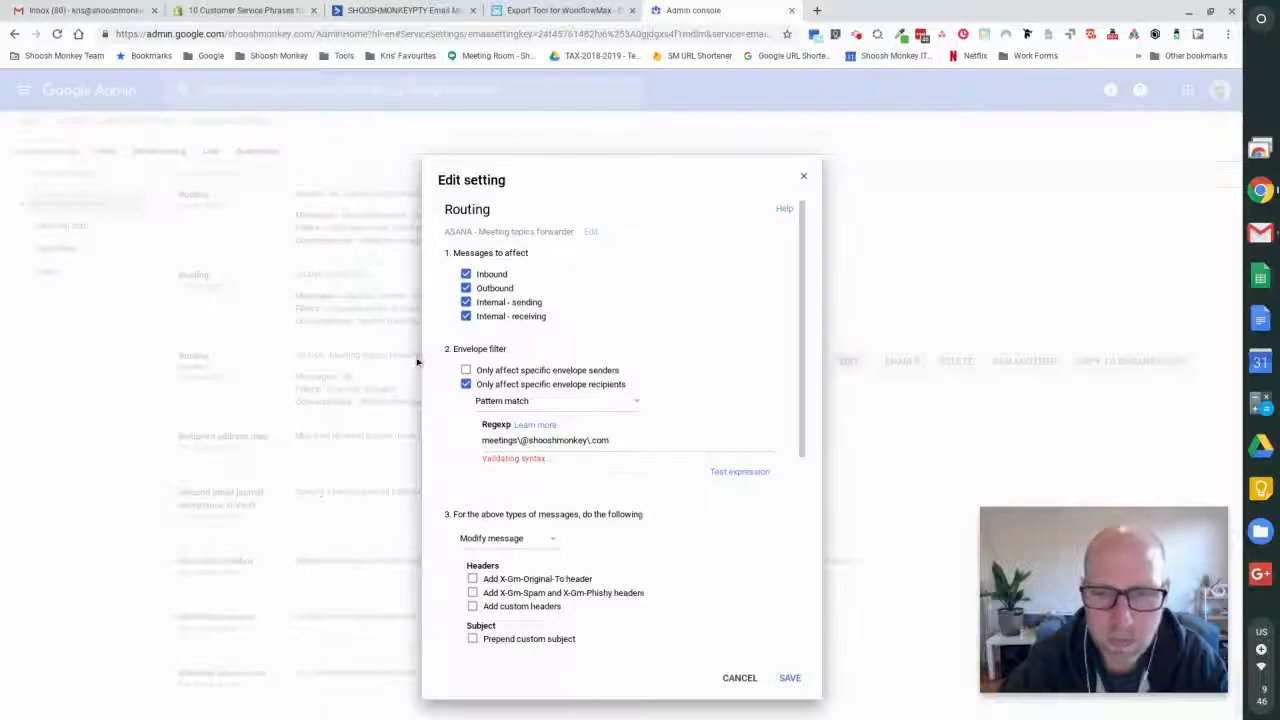
click(590, 232)
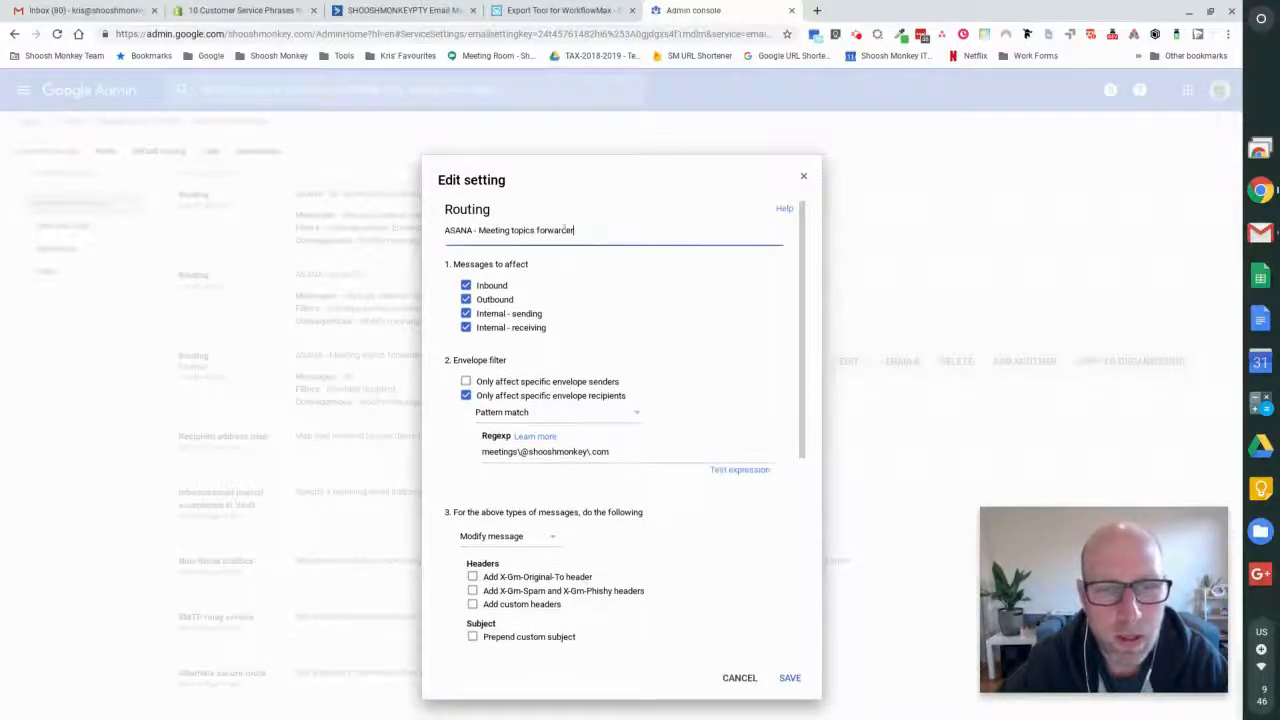
drag(480, 230, 633, 227)
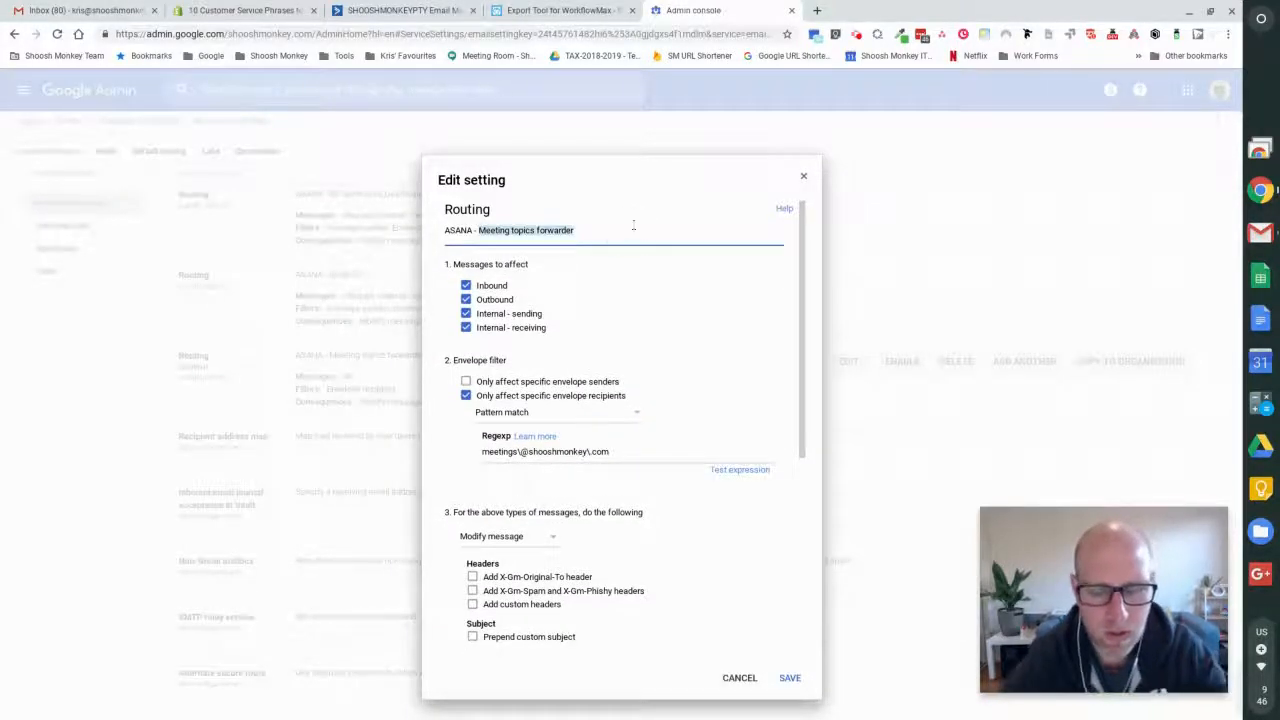
text(sedn)
text( to demo proje)
text(ct)
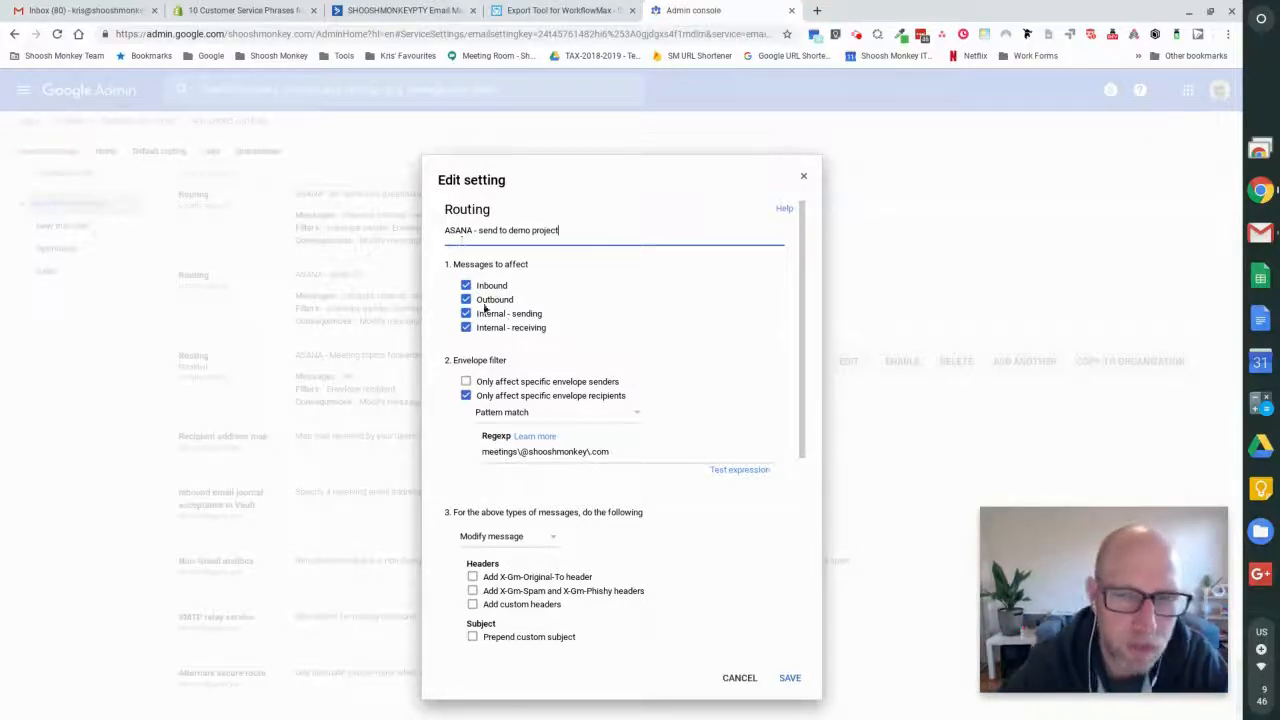
scroll(617, 354, down, 1)
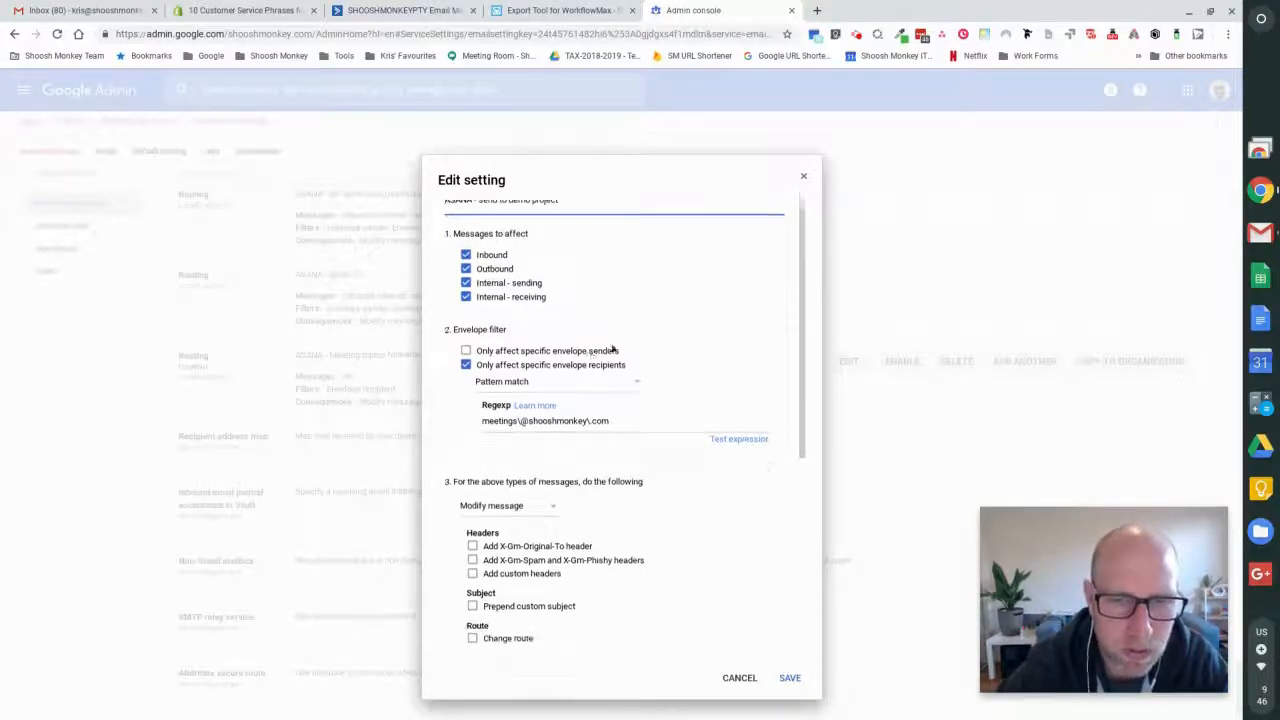
click(466, 350)
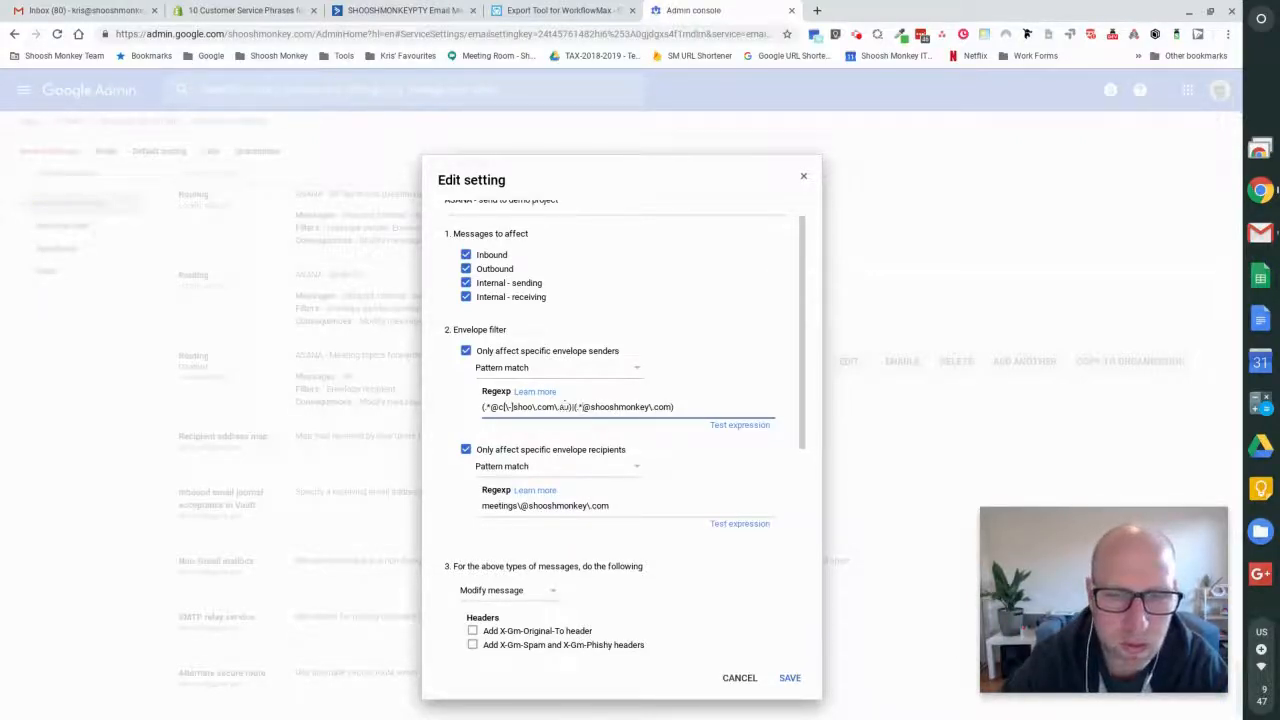
double_click(528, 407)
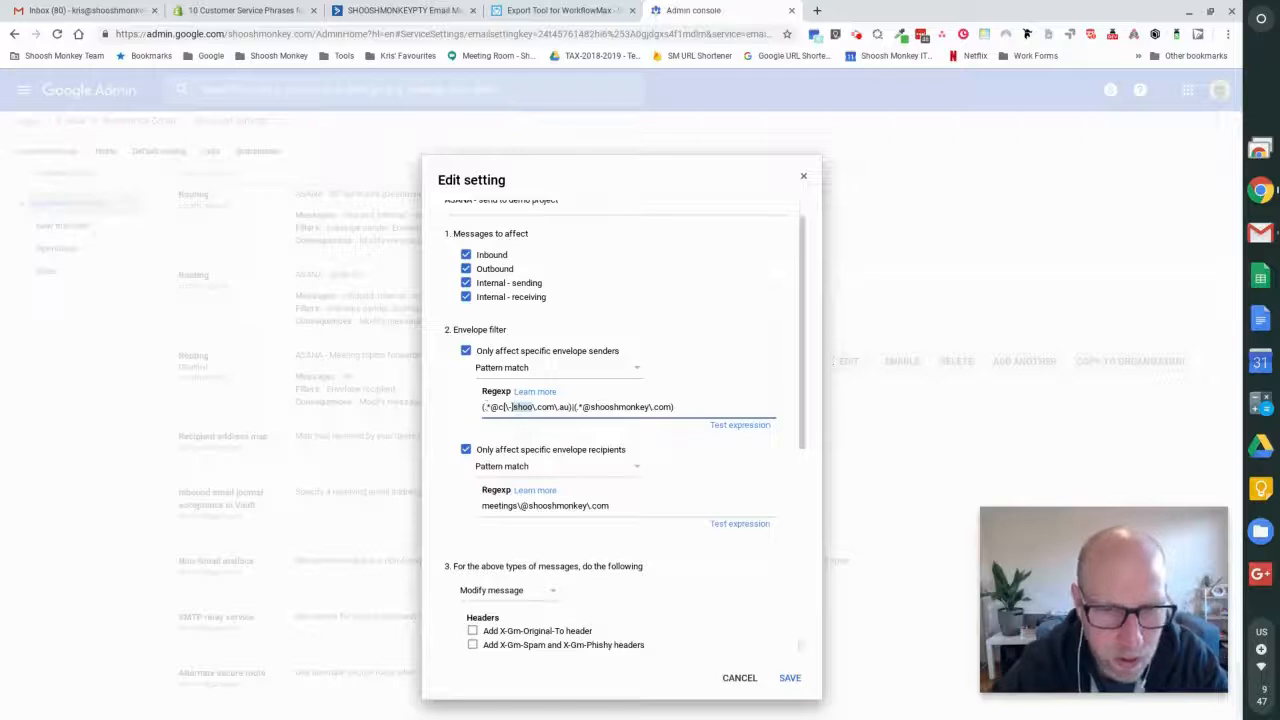
click(505, 407)
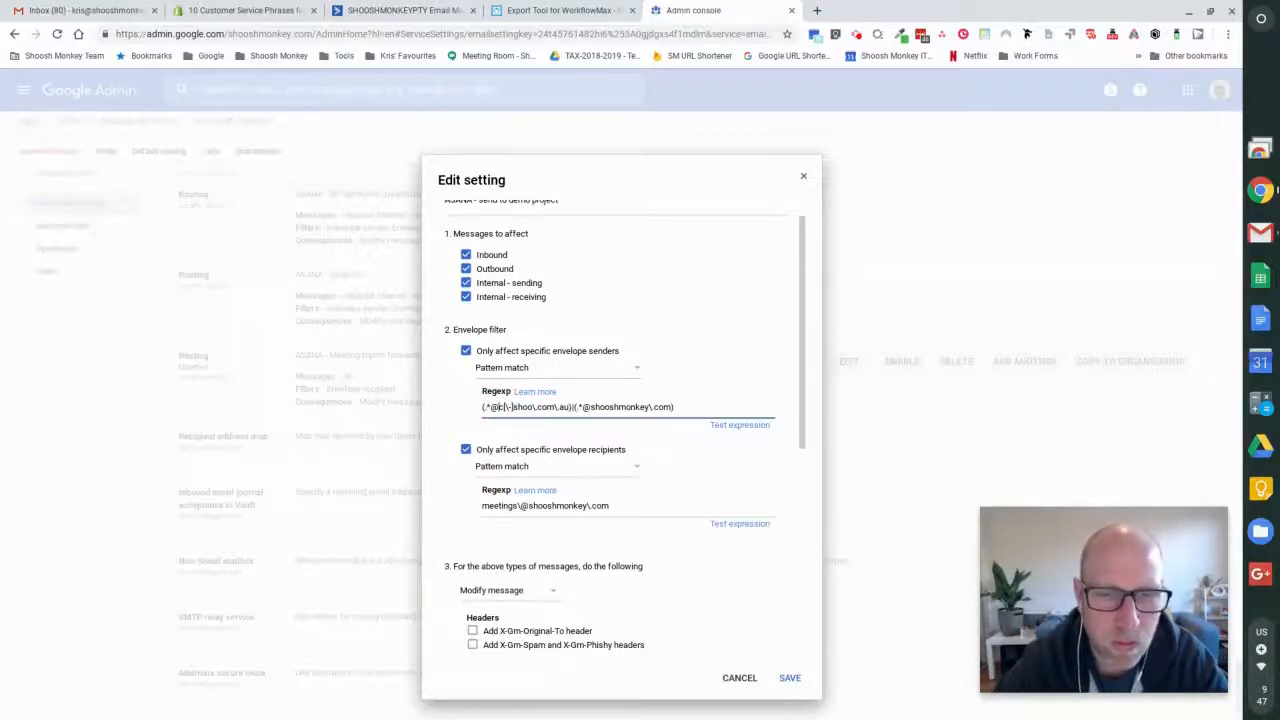
drag(503, 407, 536, 408)
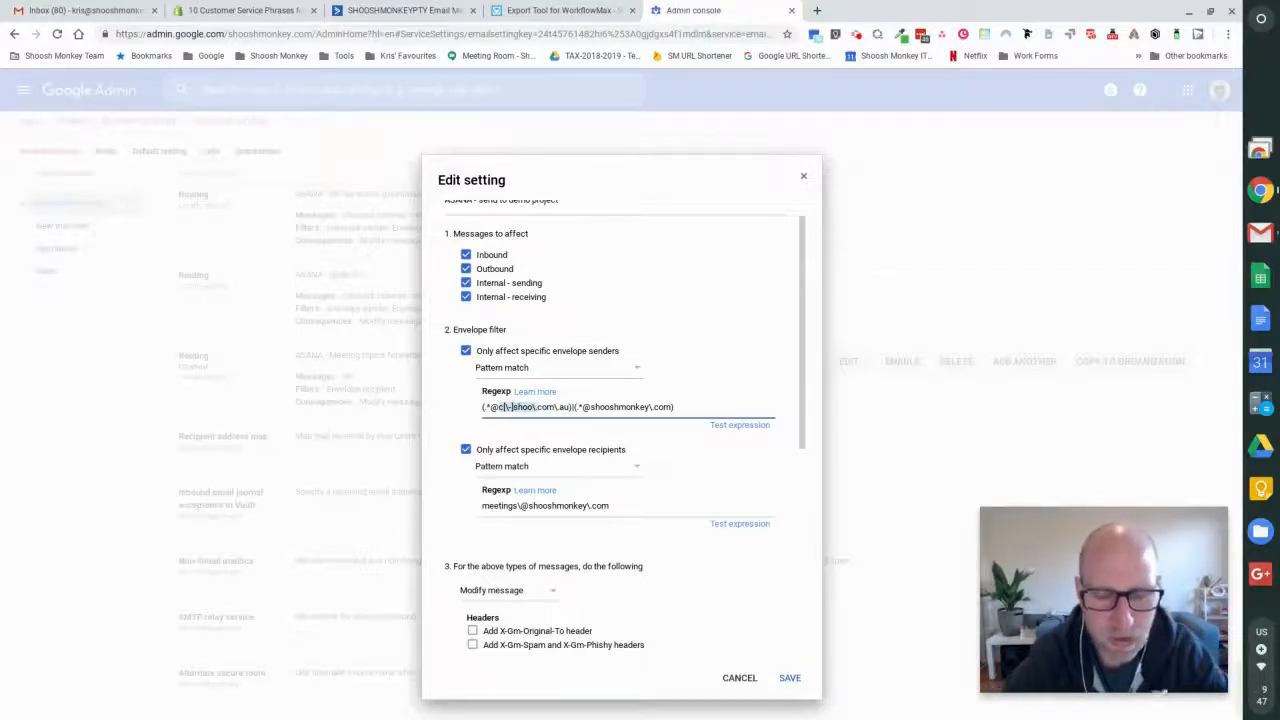
text(yourdomain)
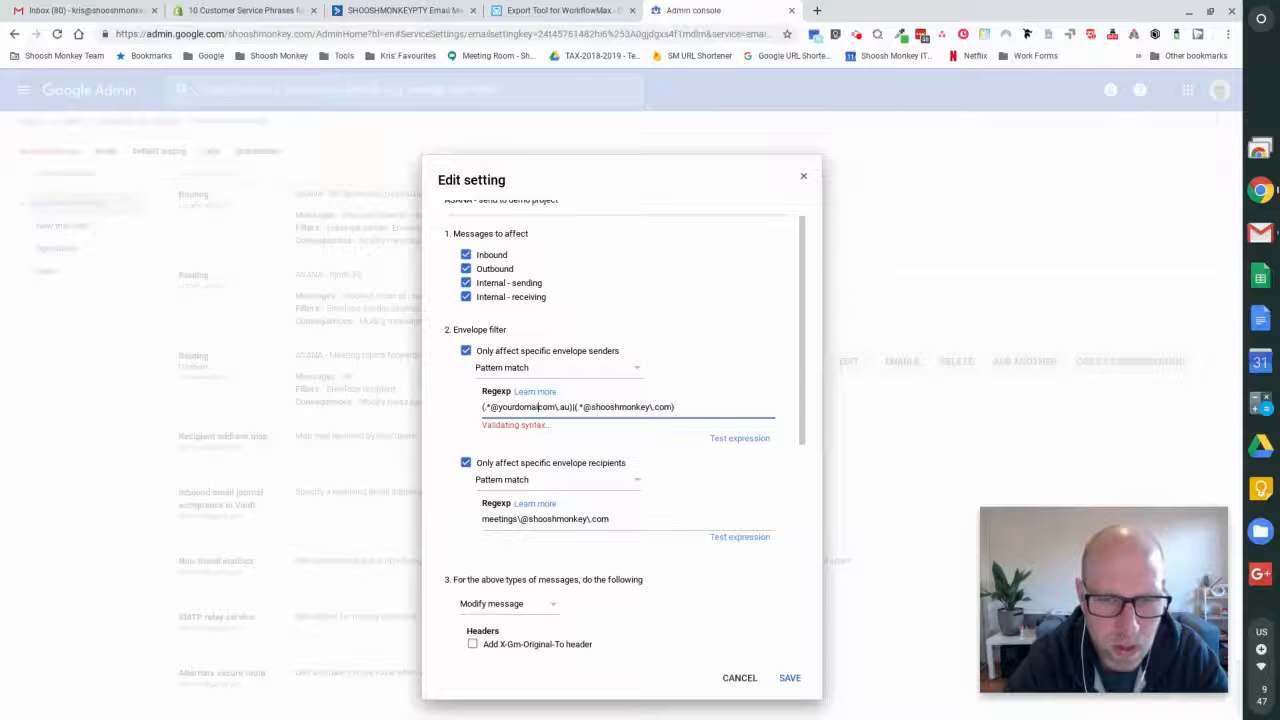
text(\)
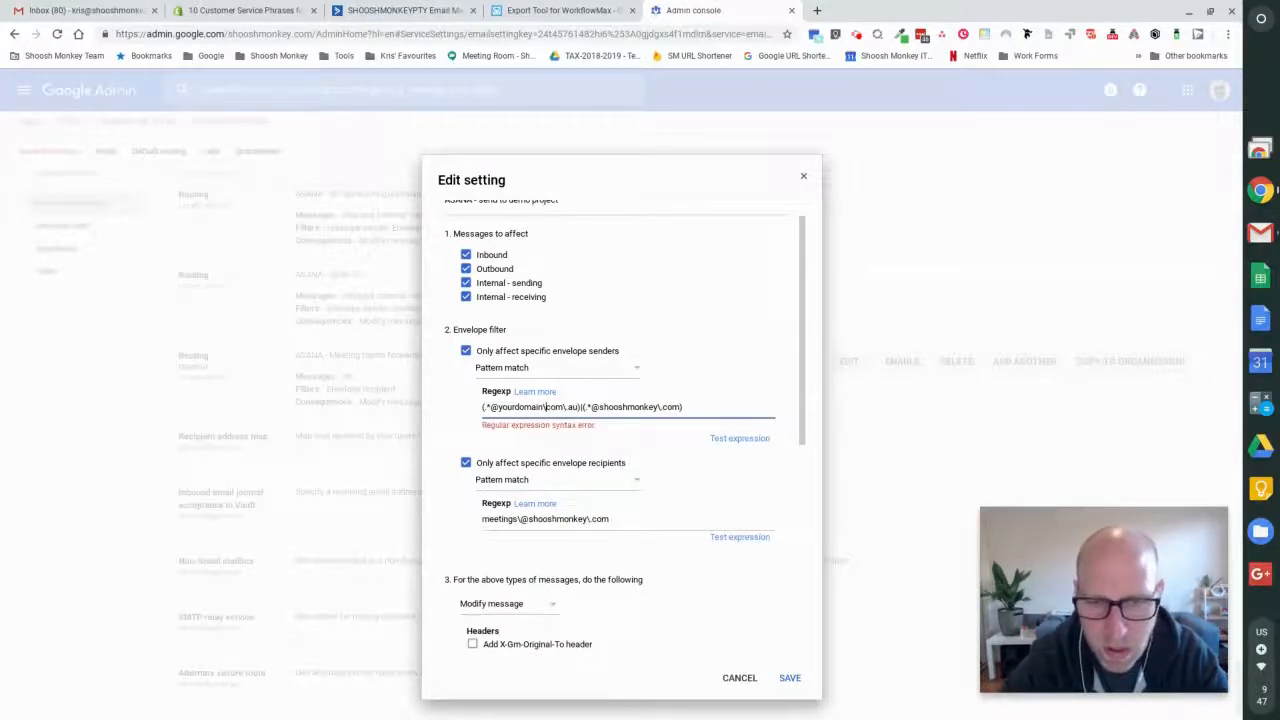
text(.)
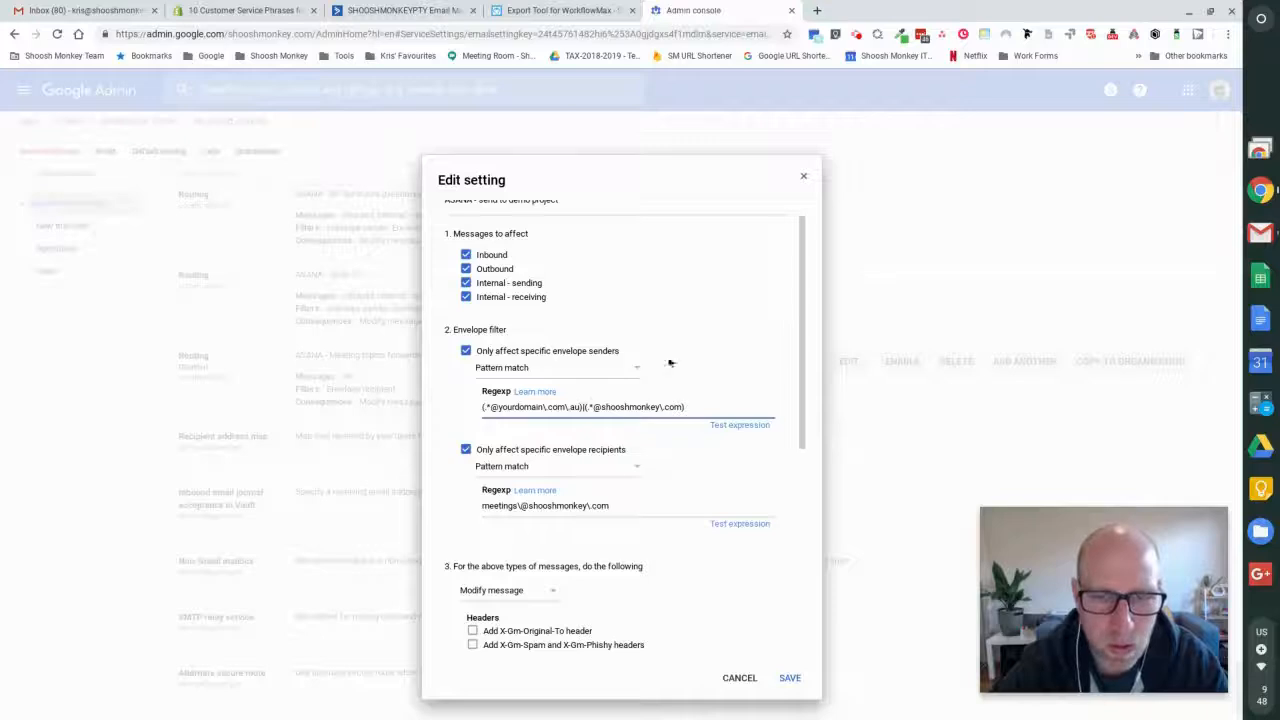
click(485, 407)
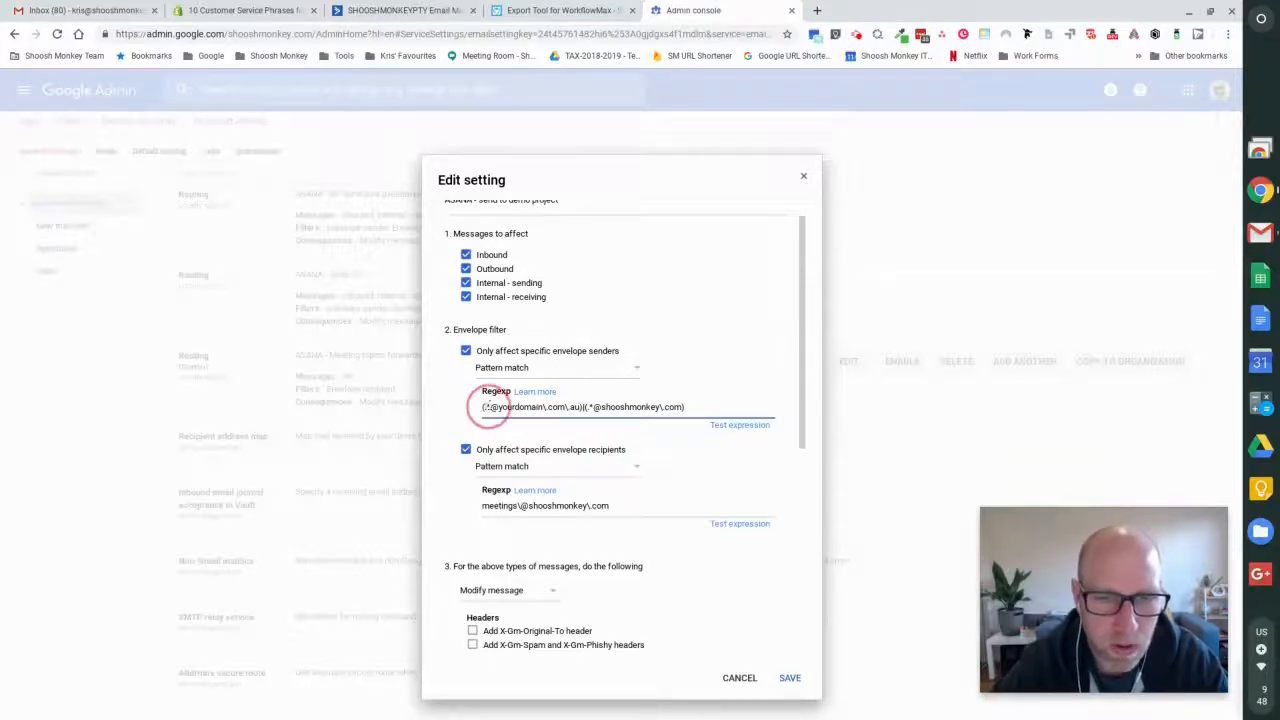
click(488, 407)
drag(490, 408, 583, 408)
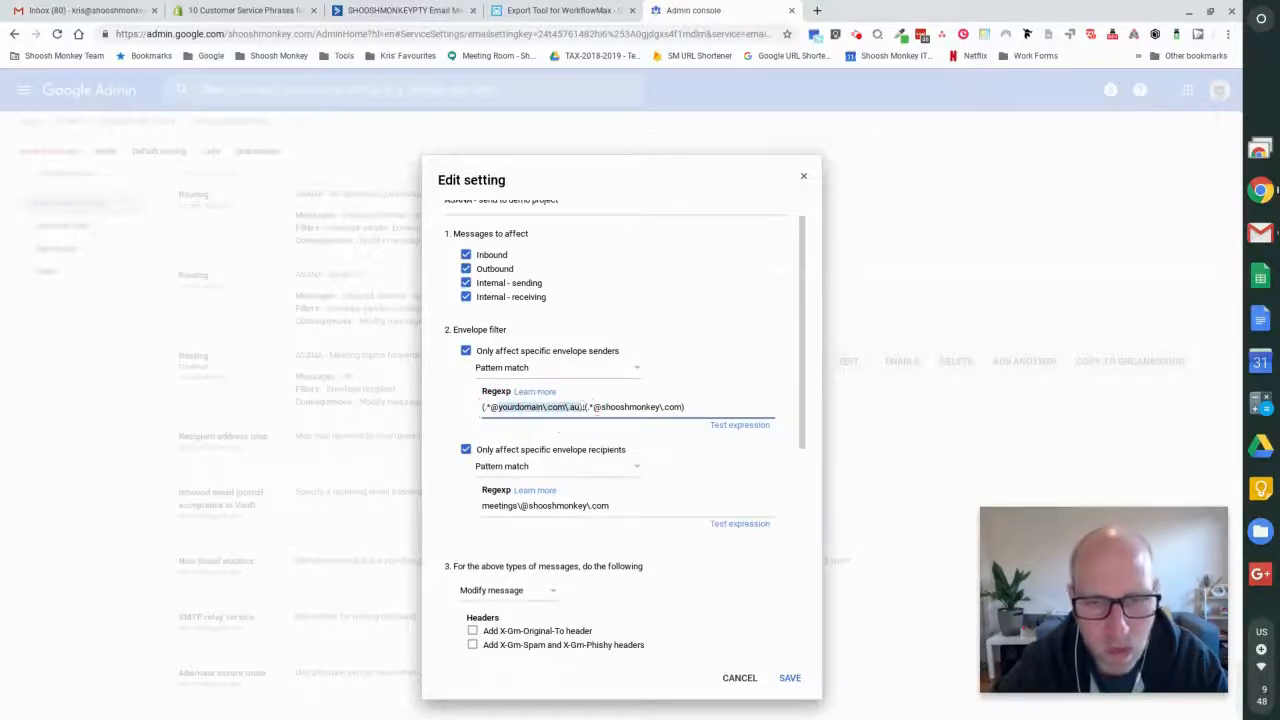
click(597, 407)
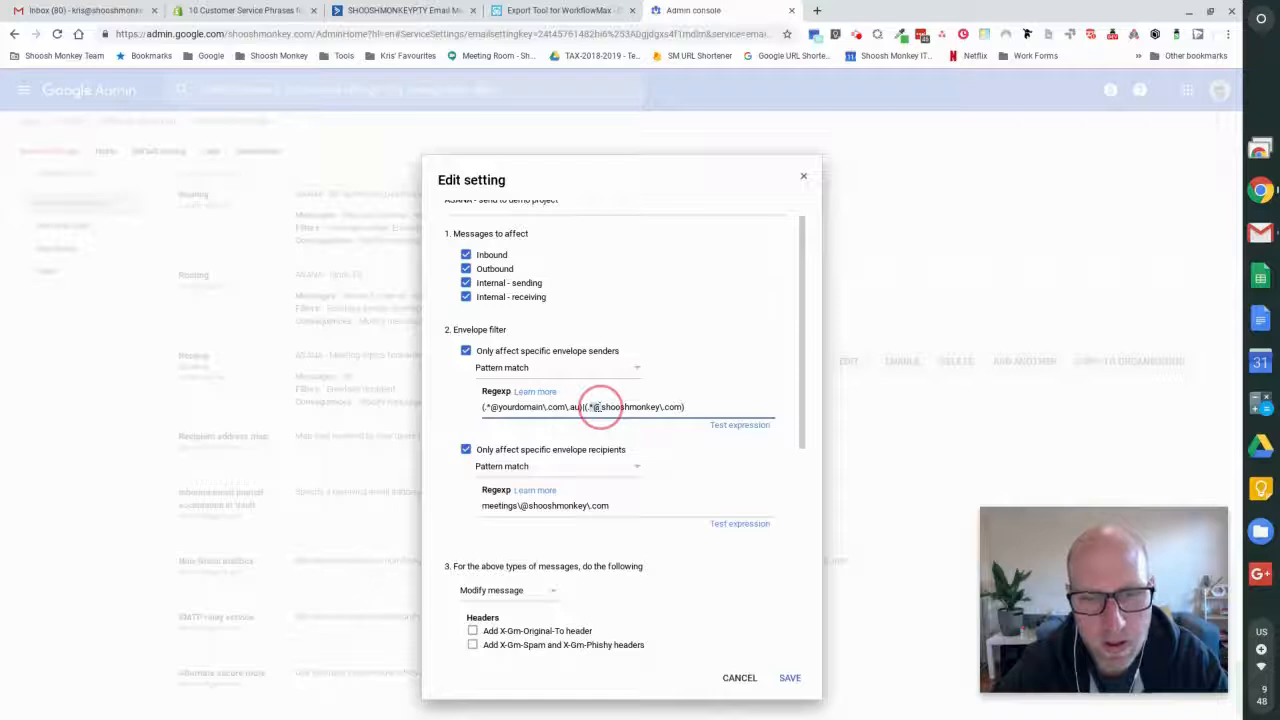
drag(600, 407, 680, 410)
- Test the envelope sender expression with a sample e-mail address on the shooshmonkey.com domain
click(744, 427)
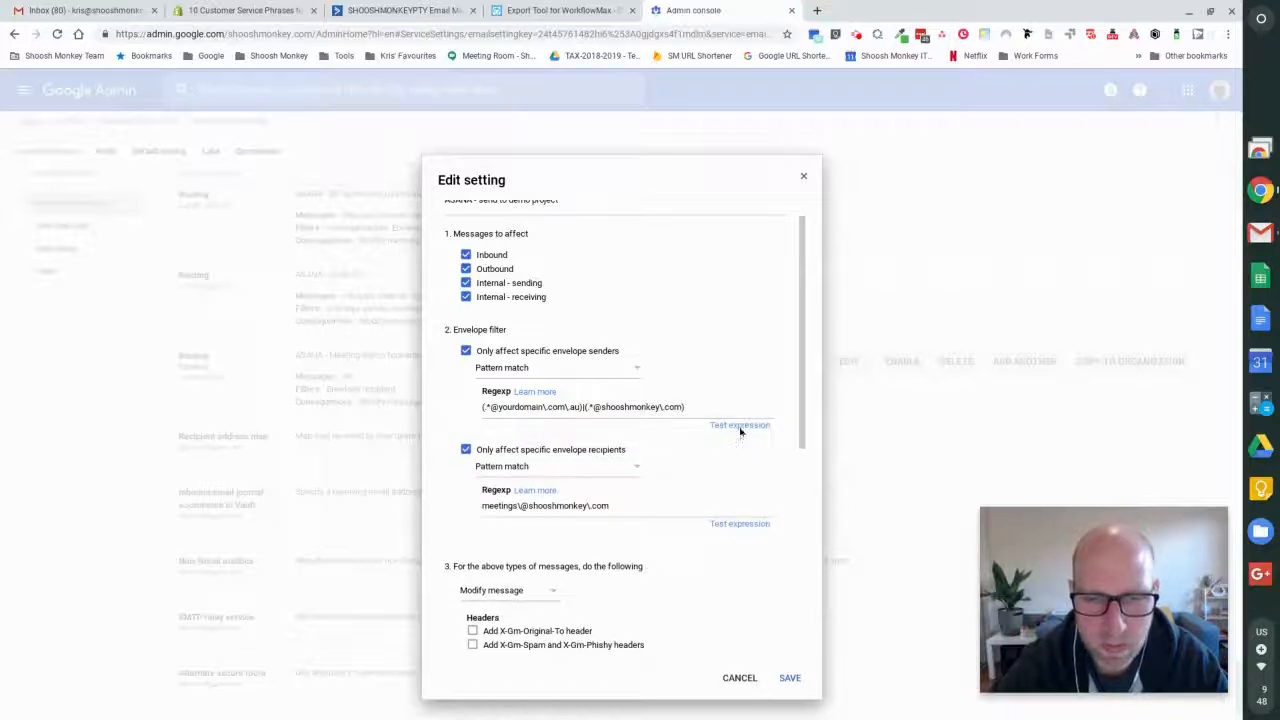
click(740, 426)
click(566, 430)
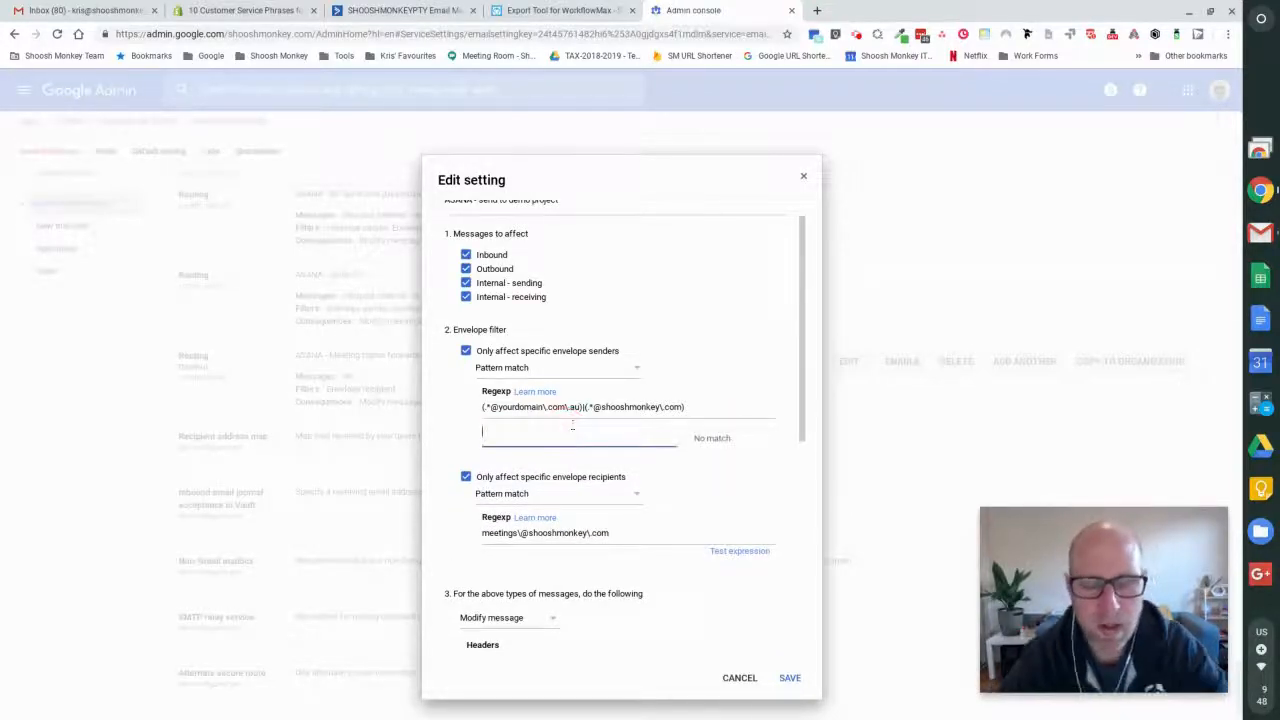
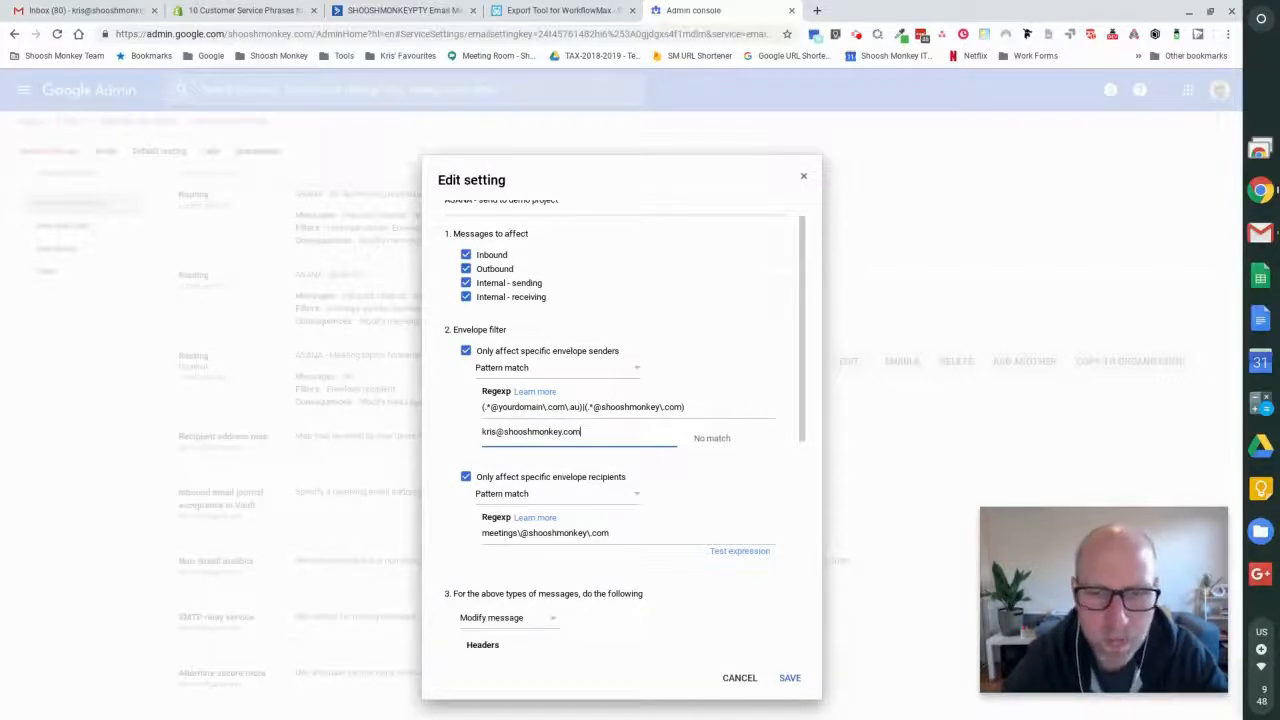
- Test the envelope sender expression with a sample e-mail address on yourdomain.com.au and clear the sample data
key(BackSpace)
key(BackSpace)
key(BackSpace)
key(BackSpace)
key(BackSpace)
key(BackSpace)
key(BackSpace)
key(BackSpace)
key(BackSpace)
key(BackSpace)
key(BackSpace)
key(BackSpace)
key(BackSpace)
key(BackSpace)
key(BackSpace)
key(BackSpace)
key(BackSpace)
key(BackSpace)
text(gerry@you)
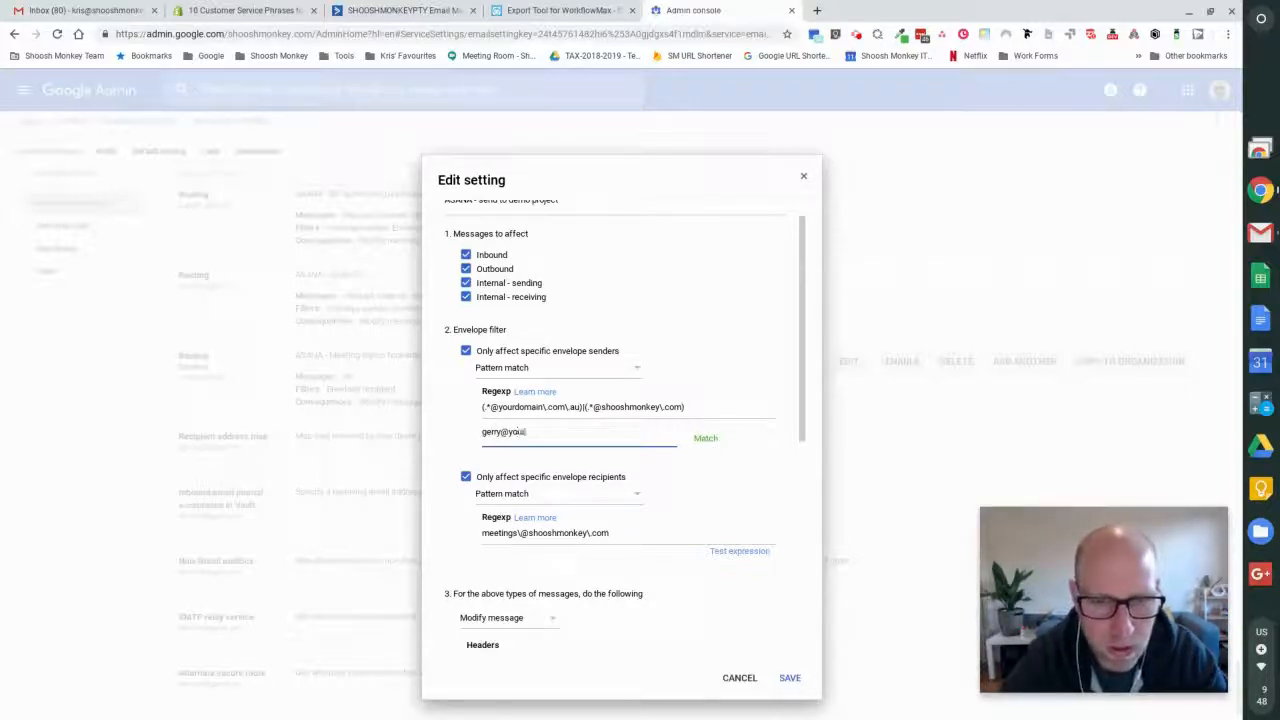
text(rdomain.com.au)
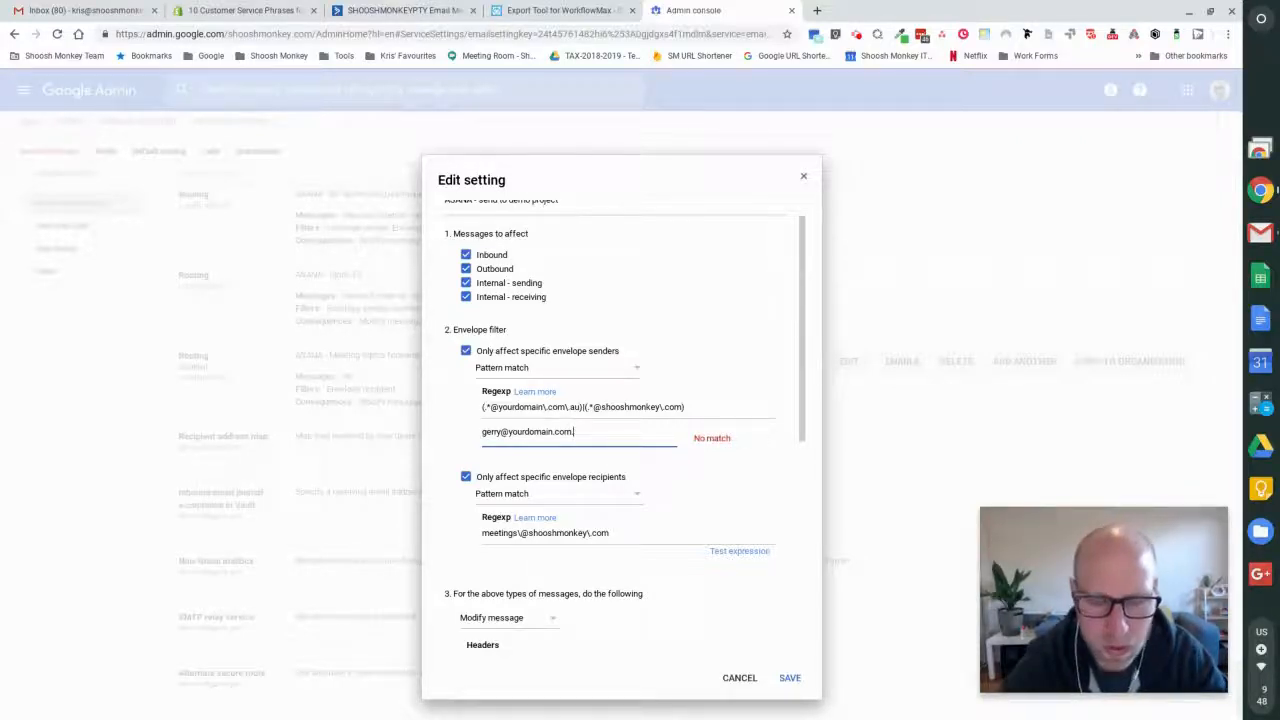
key(BackSpace)
key(BackSpace)
key(BackSpace)
key(BackSpace)
key(BackSpace)
key(BackSpace)
key(BackSpace)
key(BackSpace)
key(BackSpace)
key(BackSpace)
key(BackSpace)
key(BackSpace)
key(BackSpace)
key(BackSpace)
key(BackSpace)
key(BackSpace)
key(BackSpace)
key(BackSpace)
key(BackSpace)
key(BackSpace)
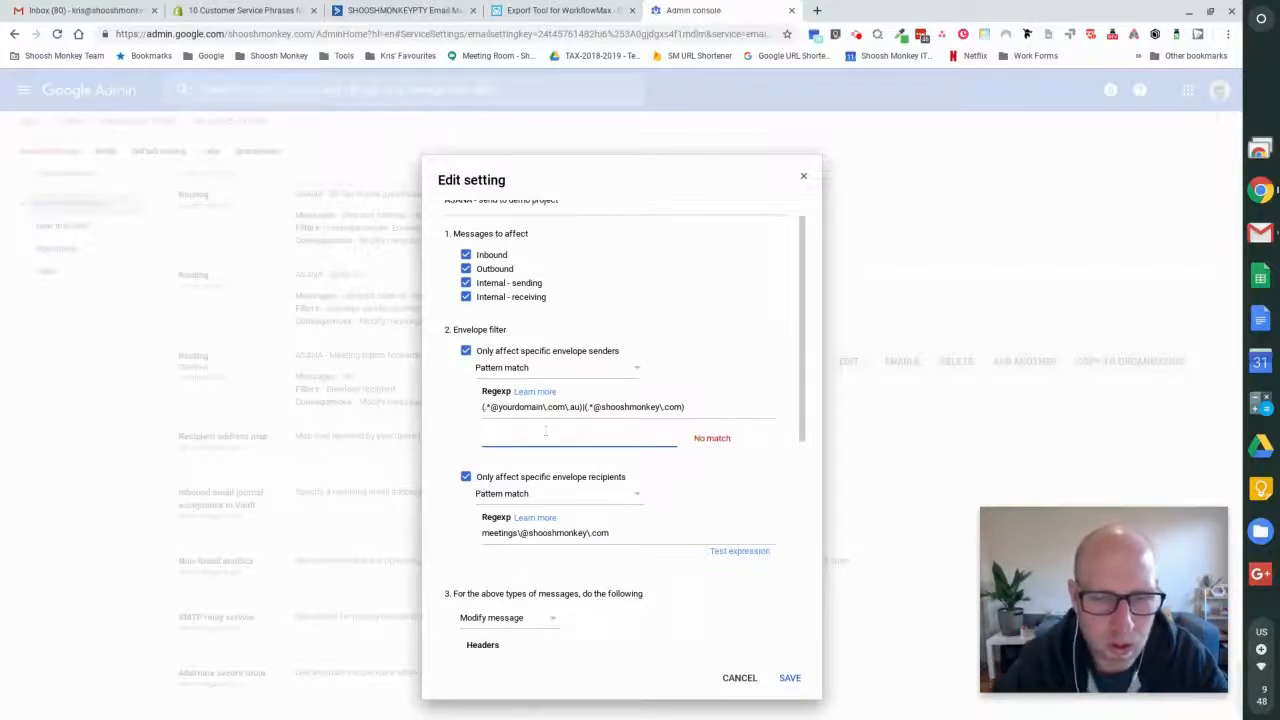
scroll(622, 420, down, 2)
click(670, 444)
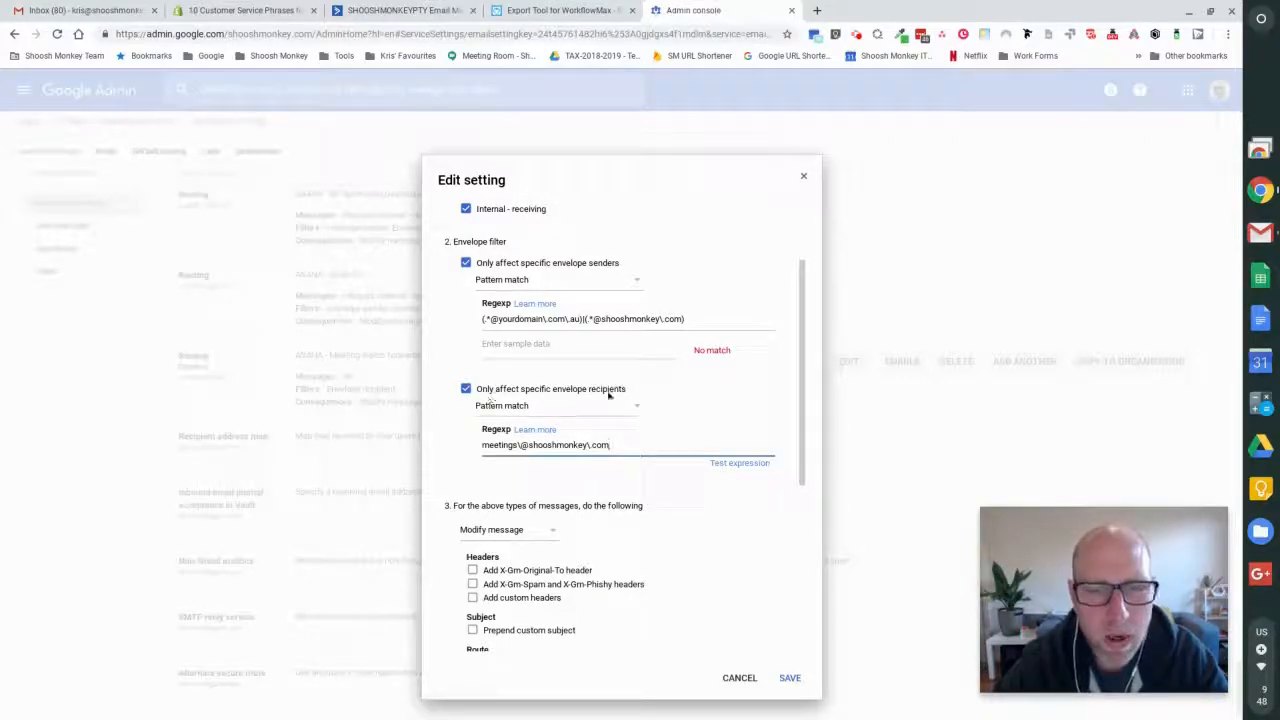
click(520, 447)
drag(520, 447, 437, 443)
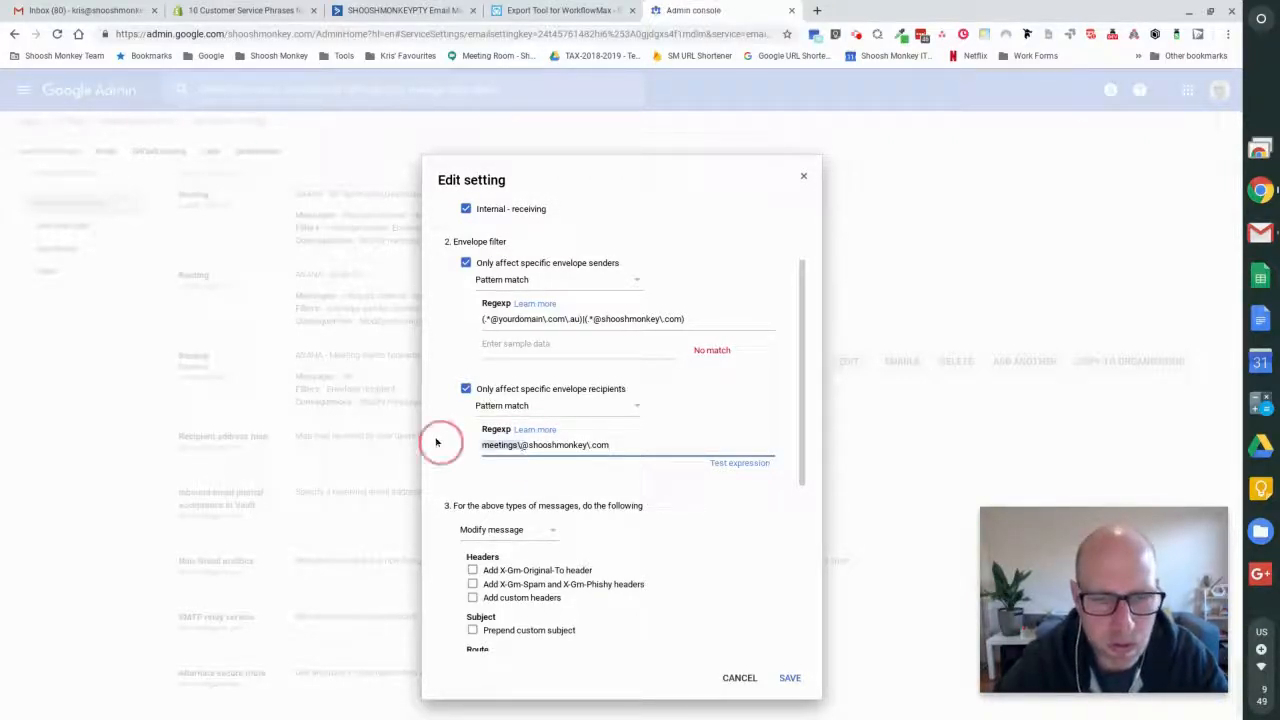
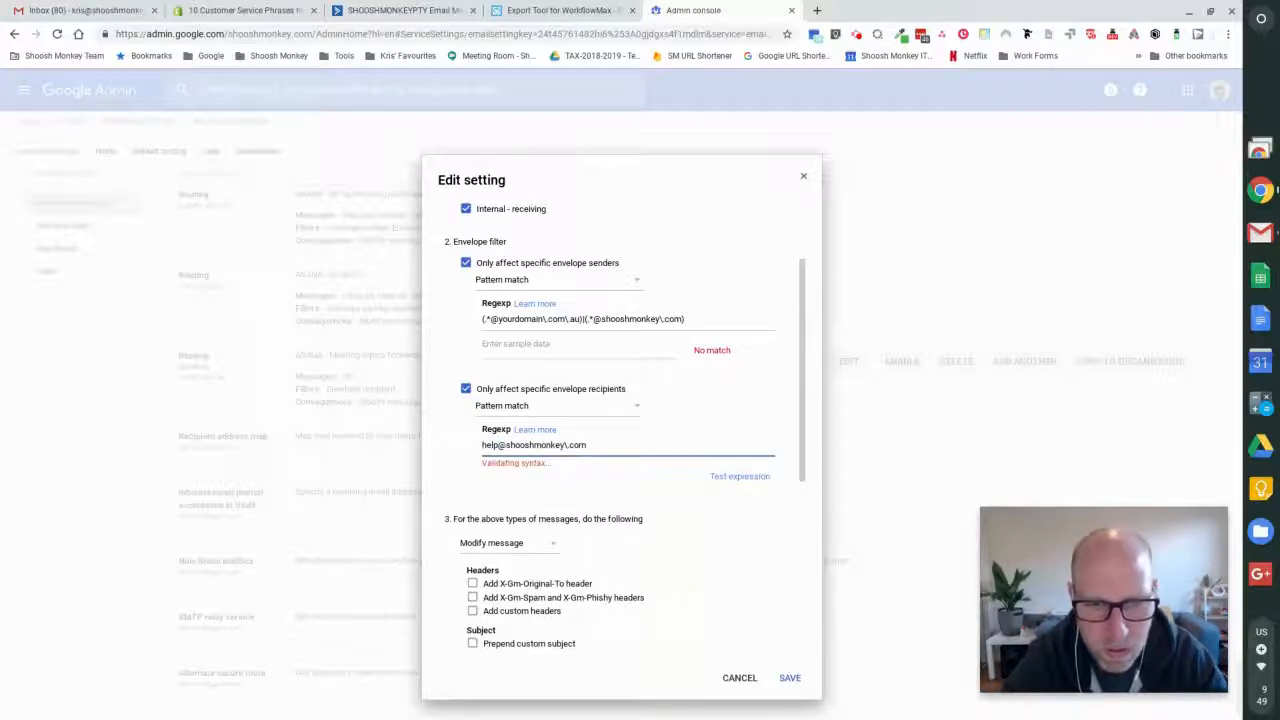
click(656, 443)
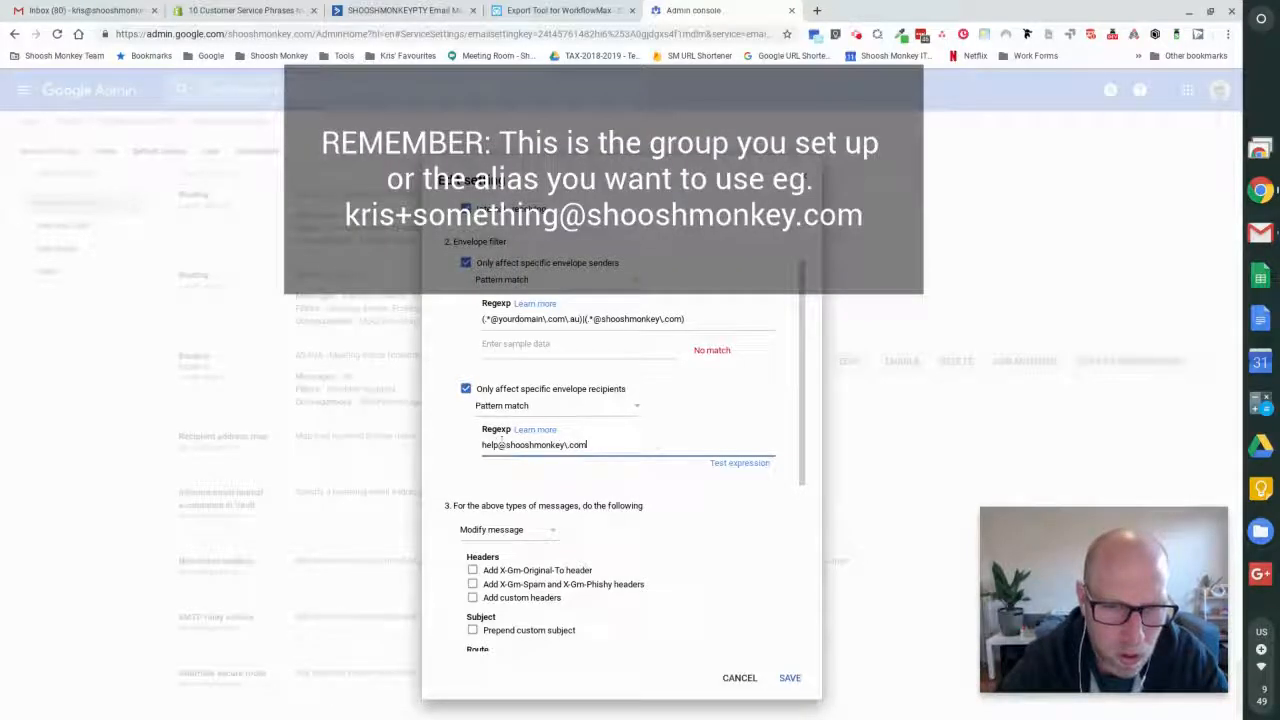
click(594, 443)
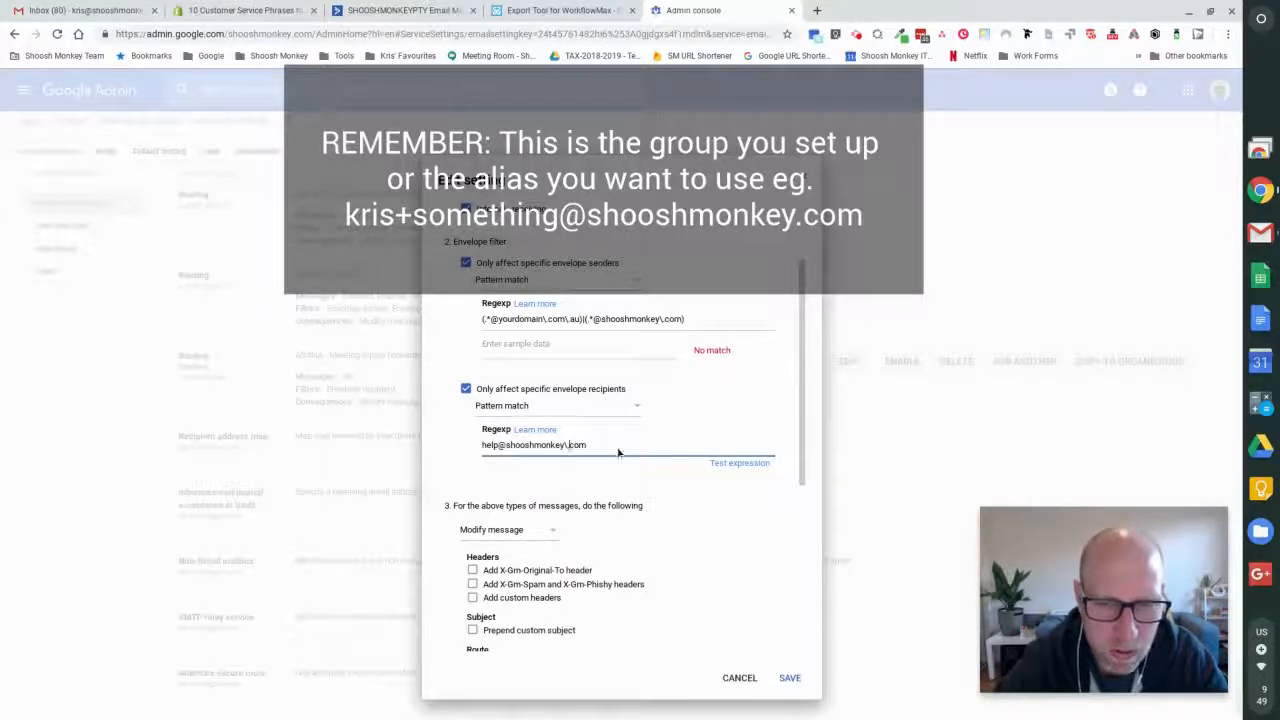
text(|)
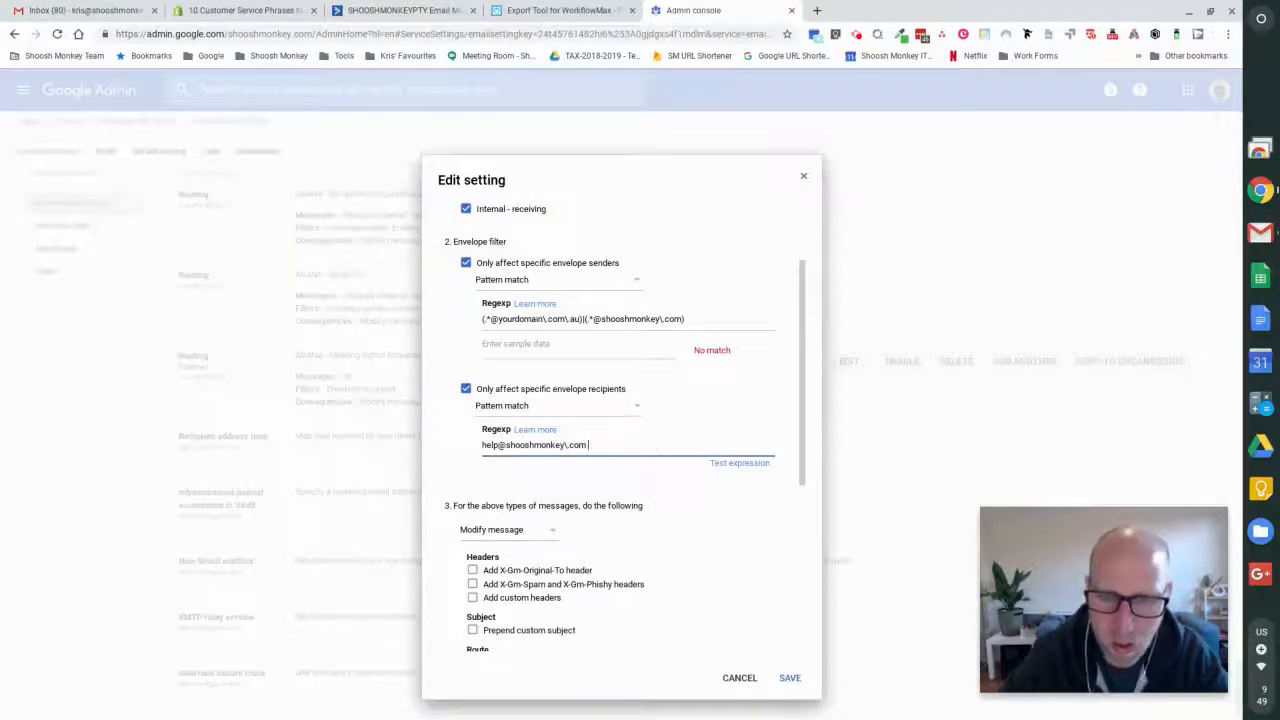
text(()
key(BackSpace)
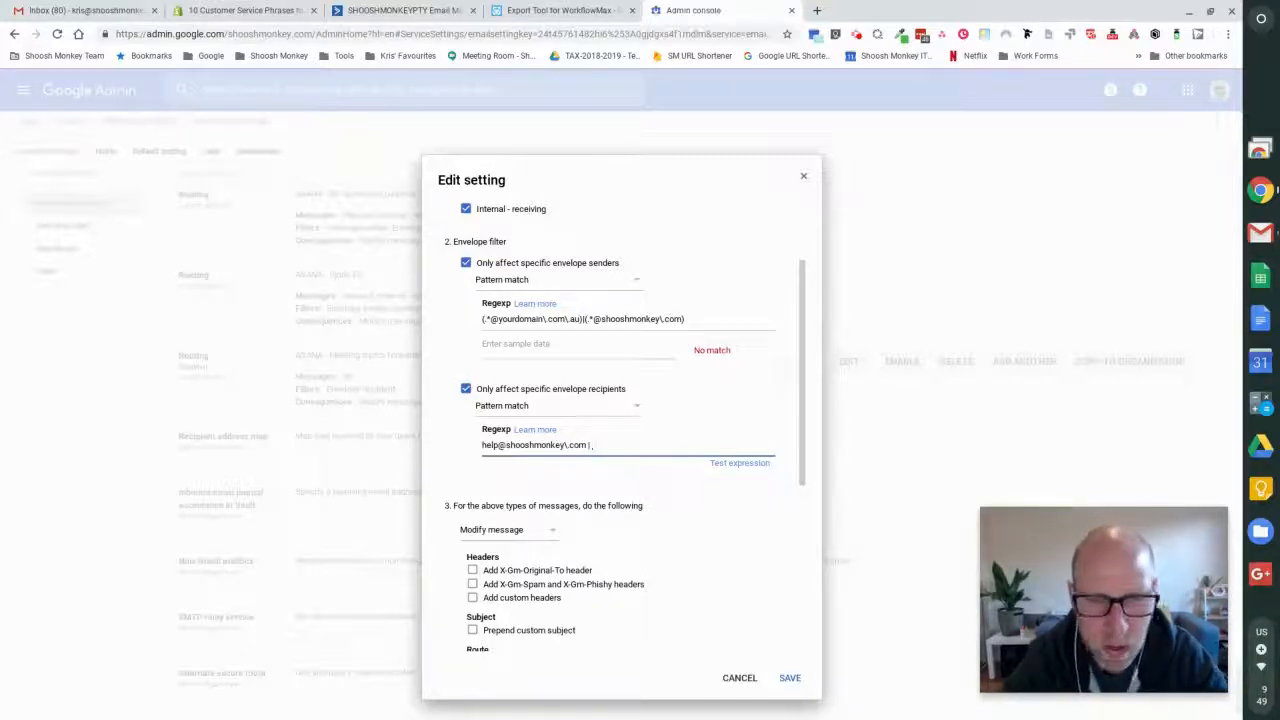
text(|)
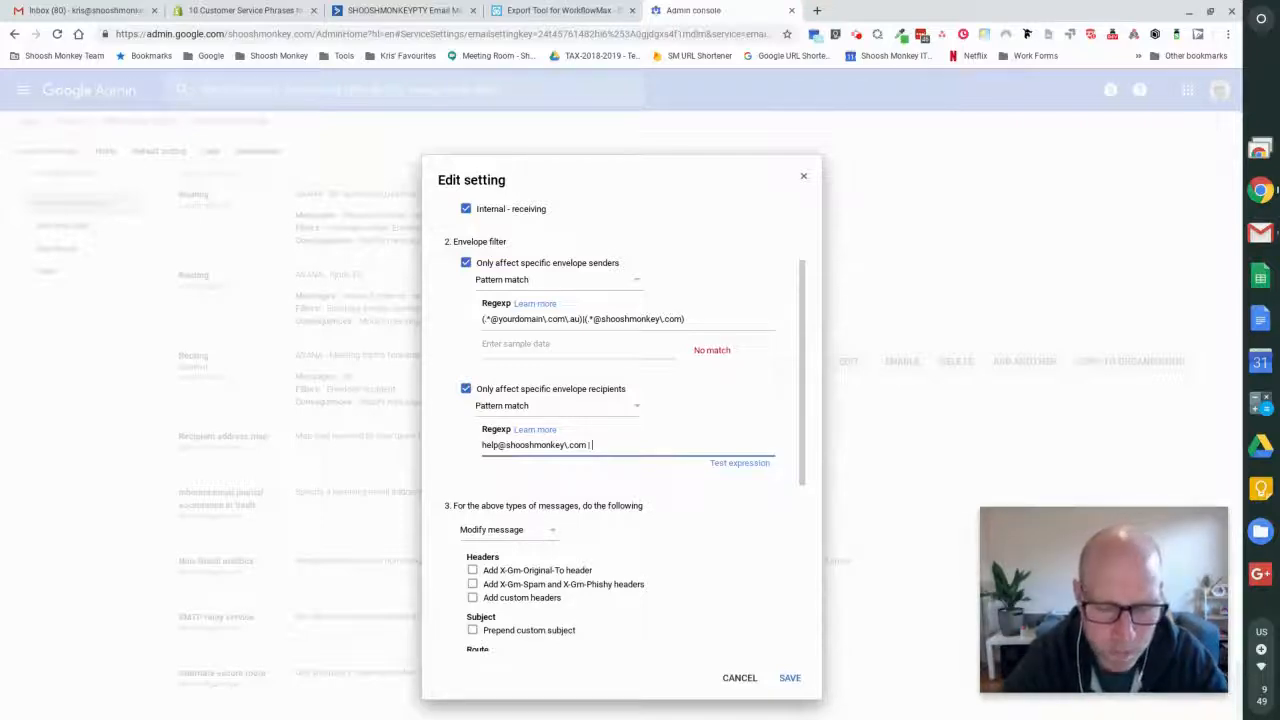
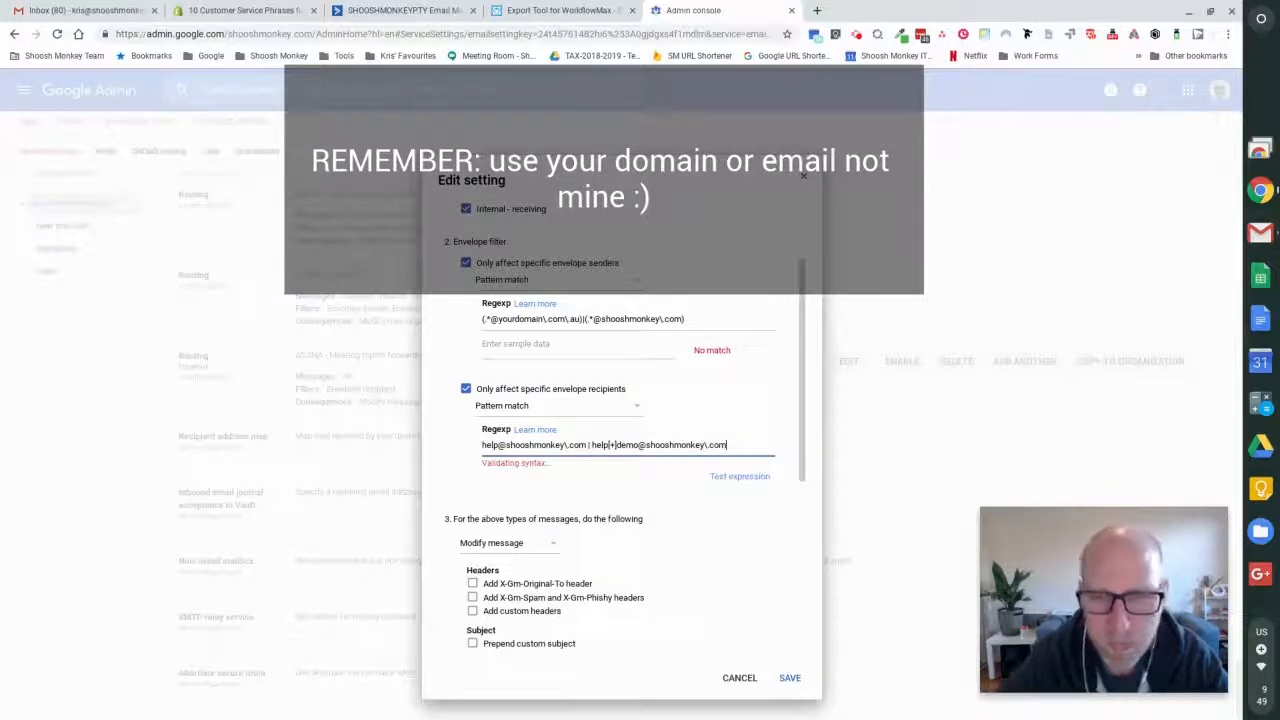
click(743, 470)
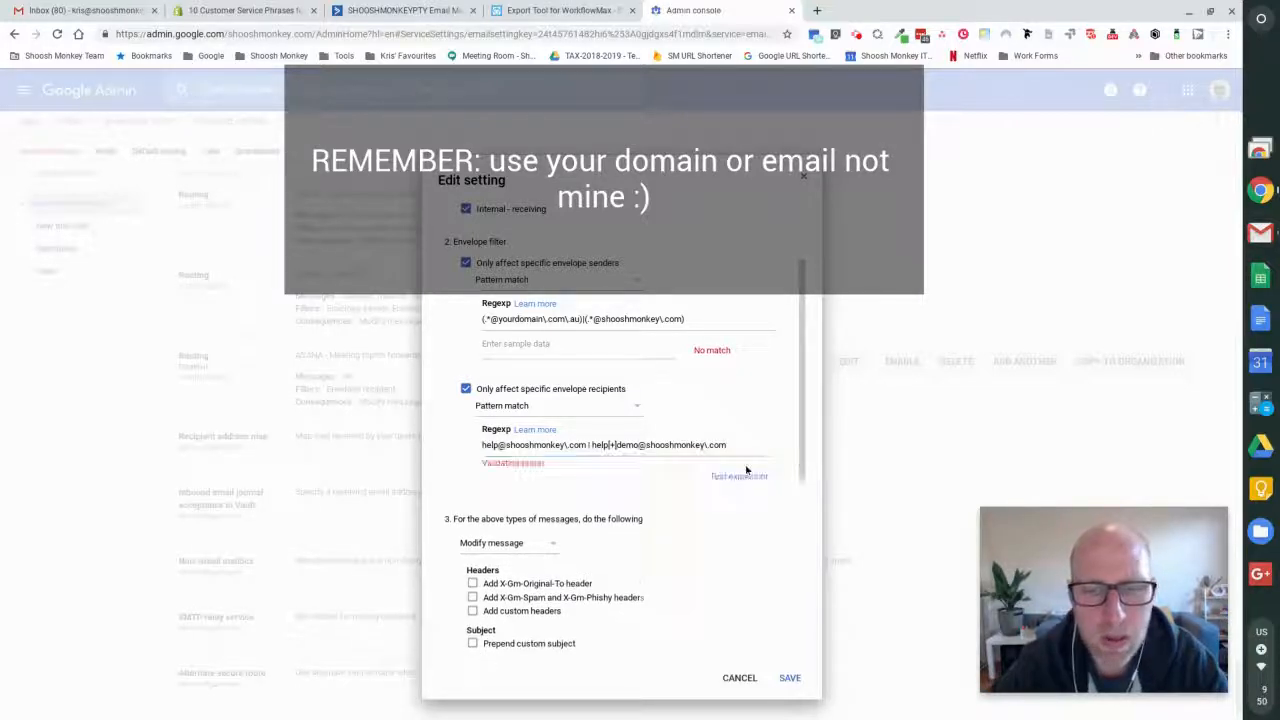
click(739, 463)
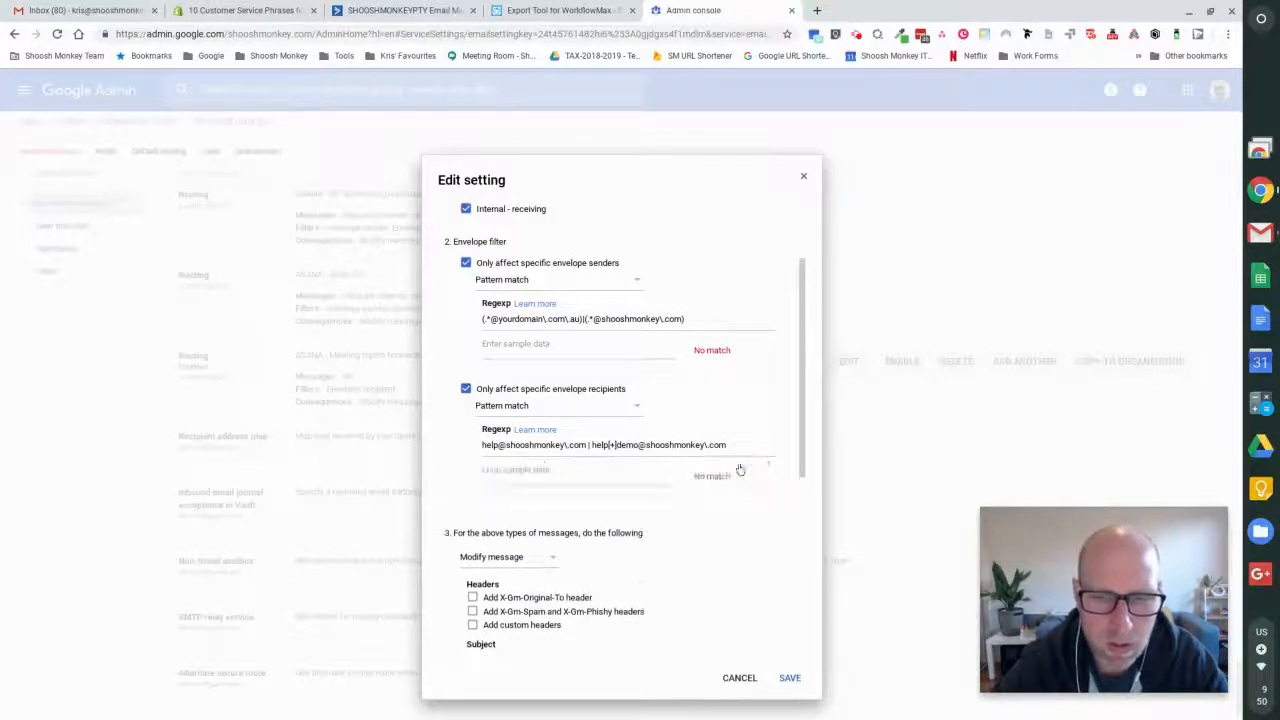
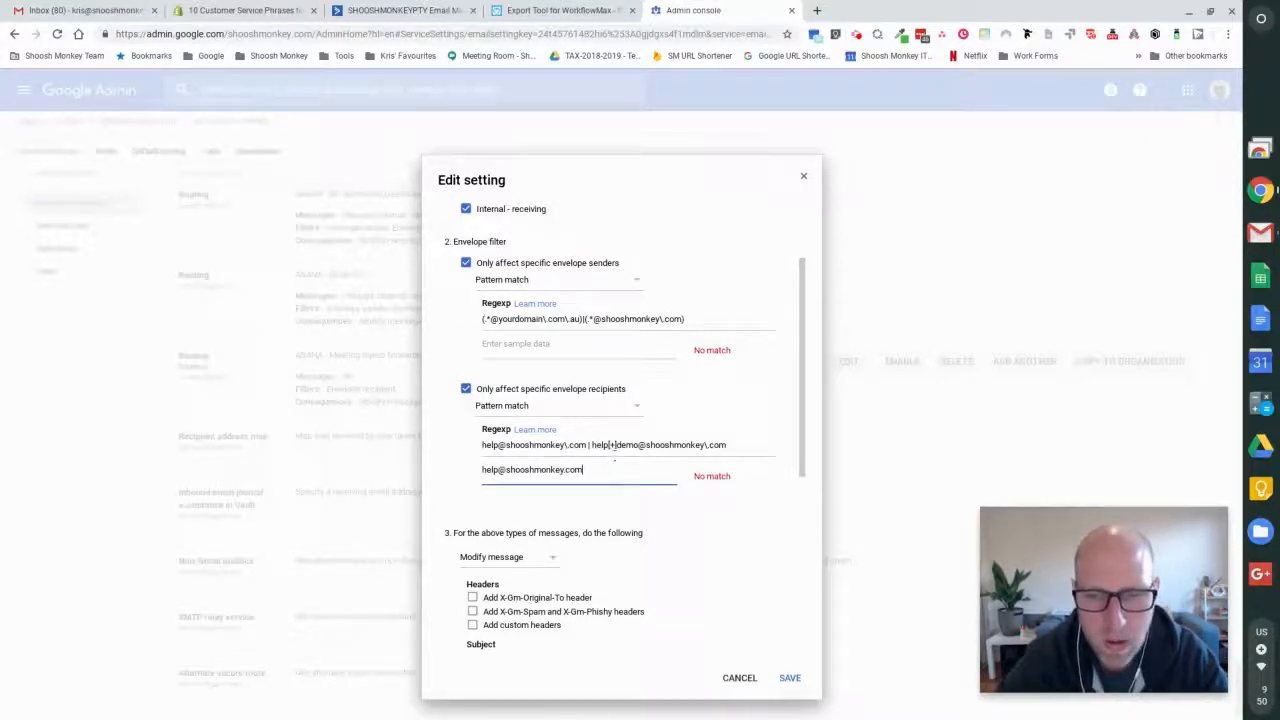
- Save the demo project rule and check how the existing Ignite FS routing rule writes its recipient pattern, leaving that rule unedited
click(789, 677)
click(846, 362)
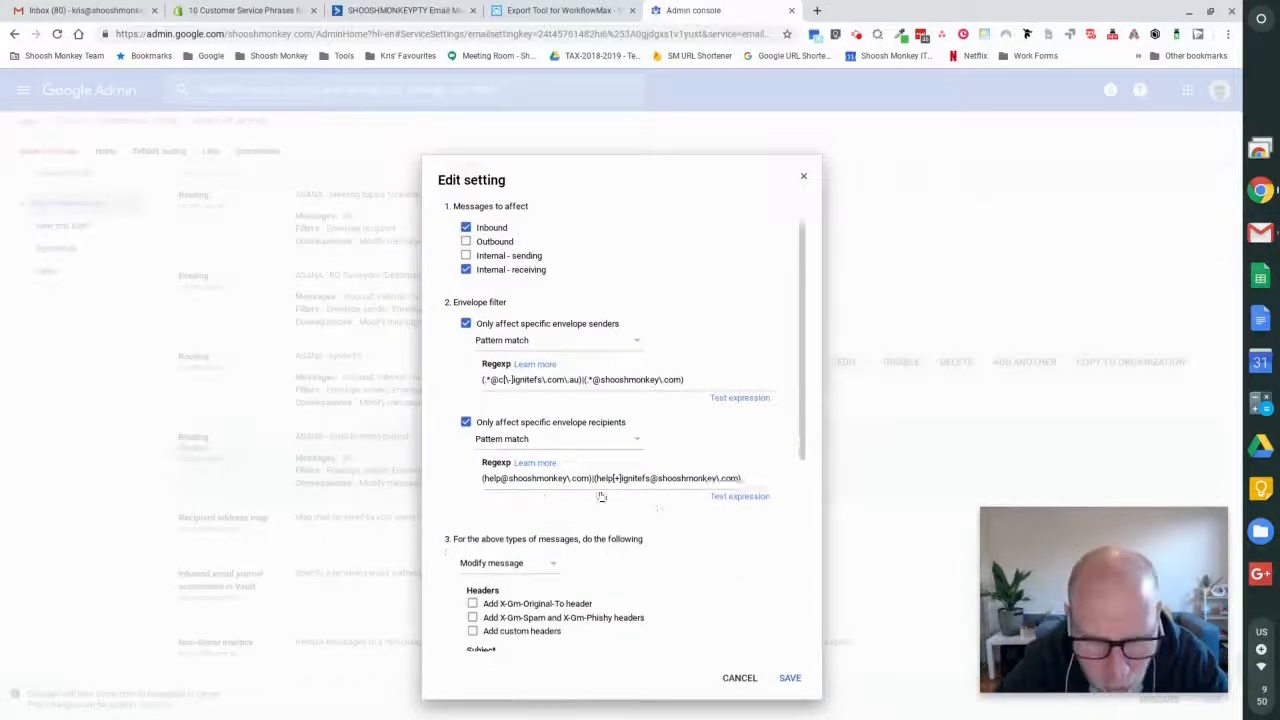
click(740, 677)
- Reopen the demo project rule and enclose each recipient alternative in parentheses, with no spaces around the | separator
click(846, 442)
scroll(563, 447, down, 2)
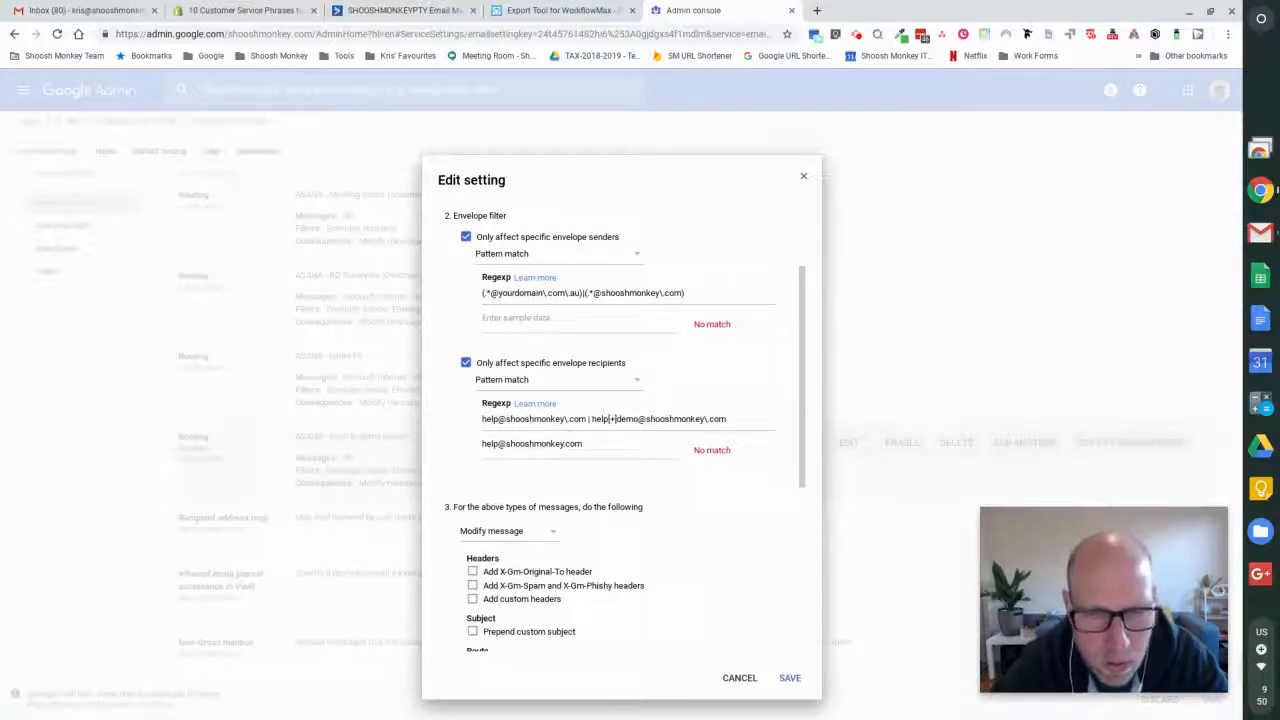
click(593, 420)
key(BackSpace)
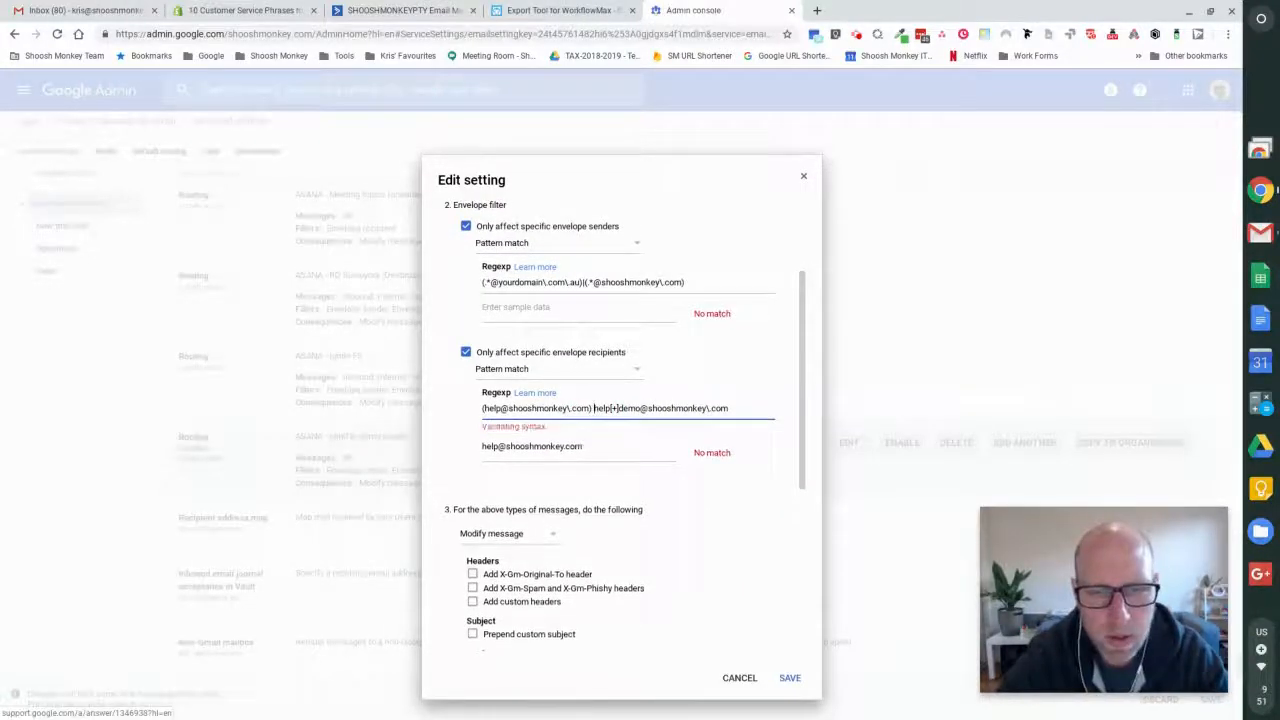
text(()
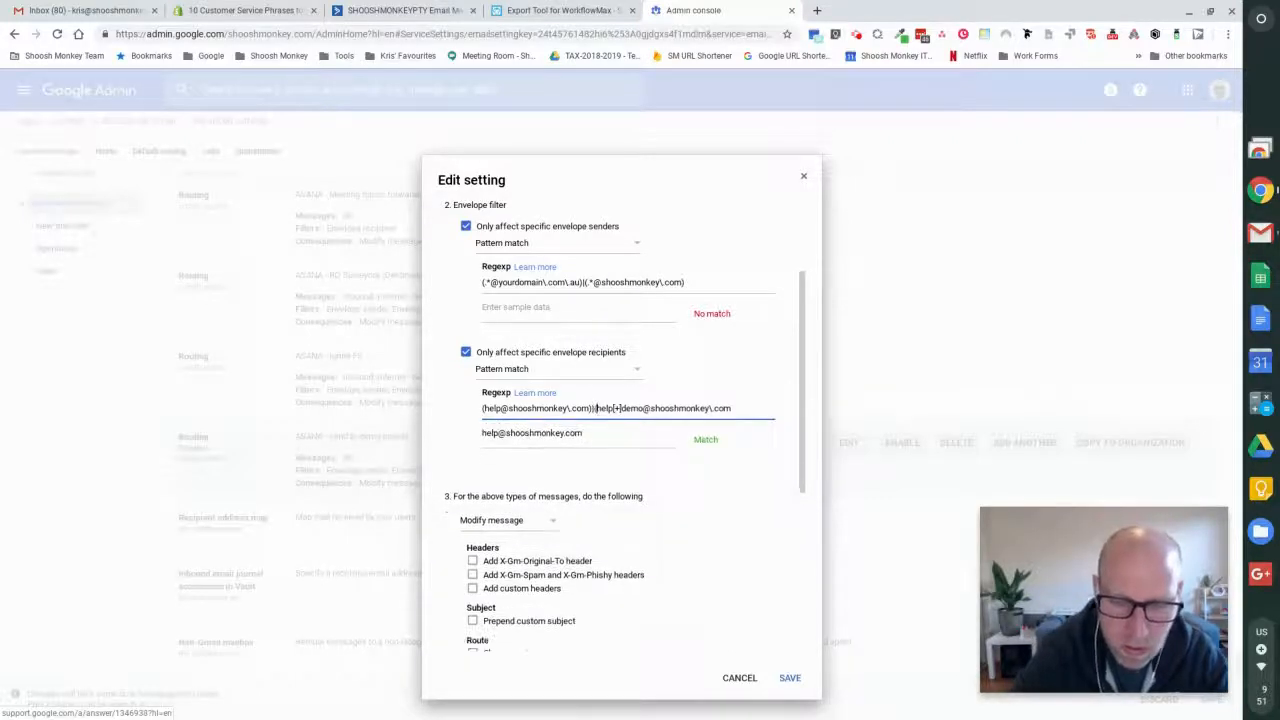
text())
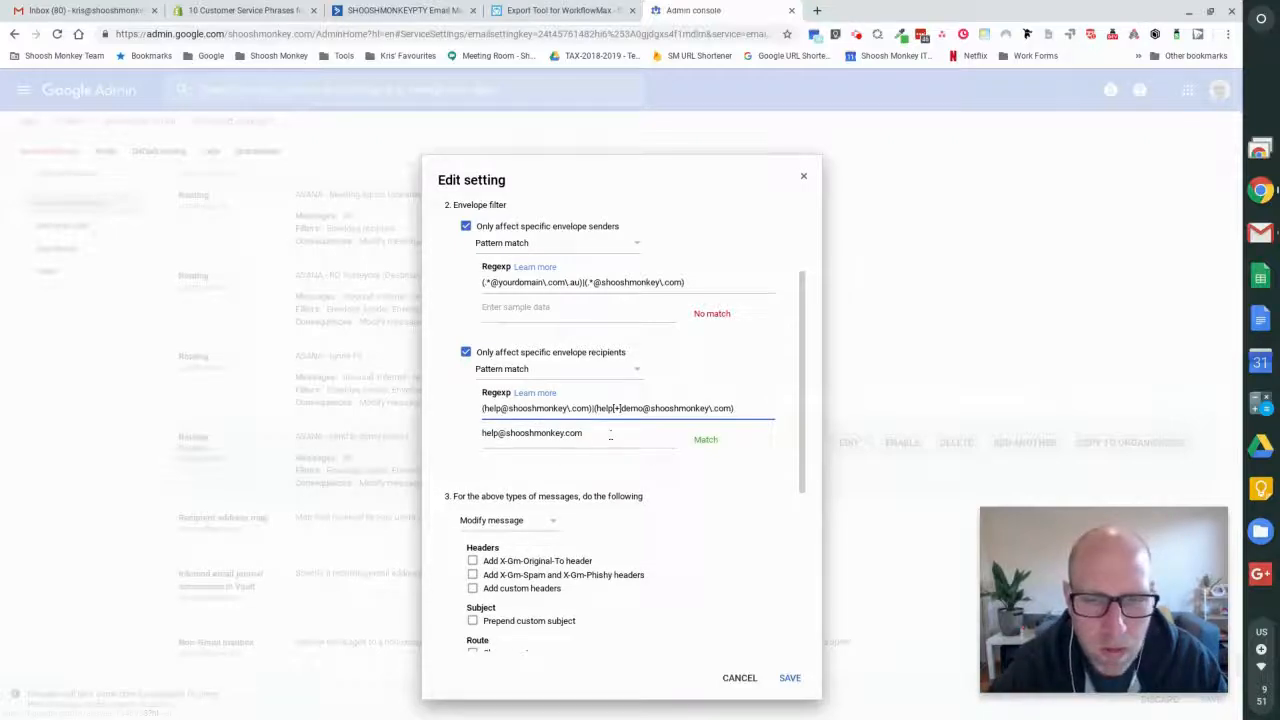
- Test the envelope recipients expression with the help+demo alias, including a misspelled variant, and restore the full alias
click(610, 436)
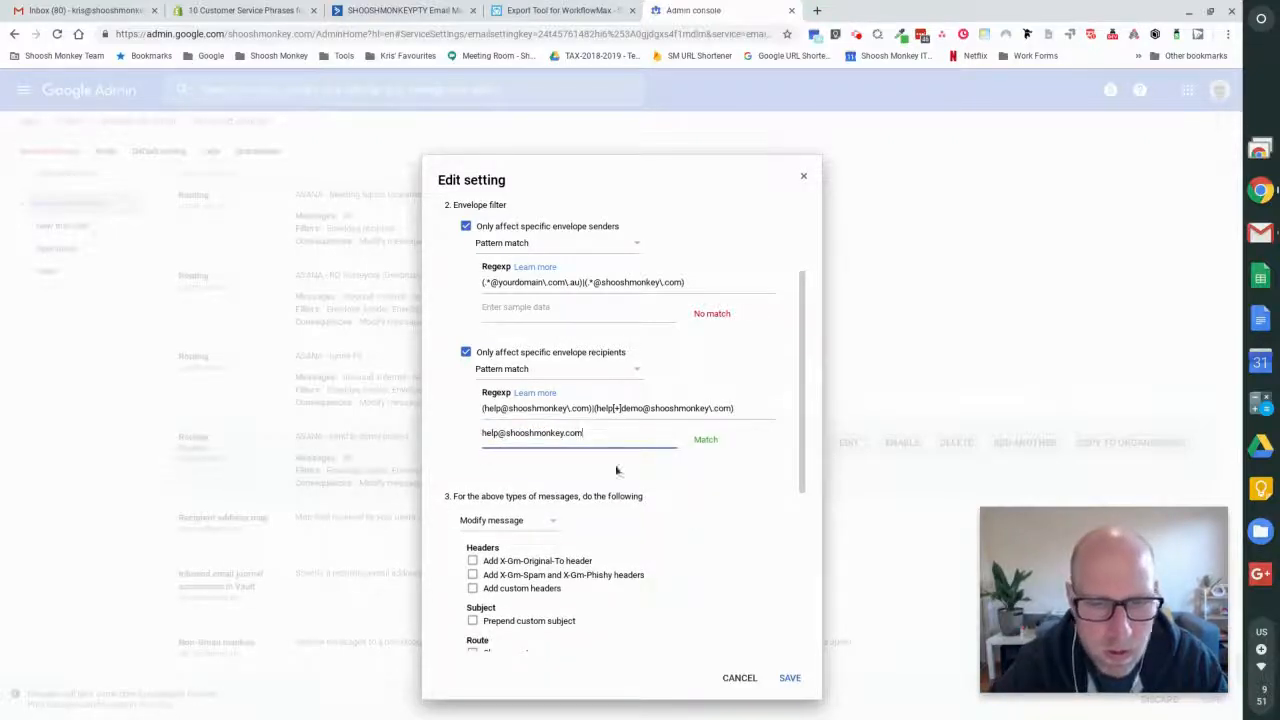
click(496, 433)
text(+demo)
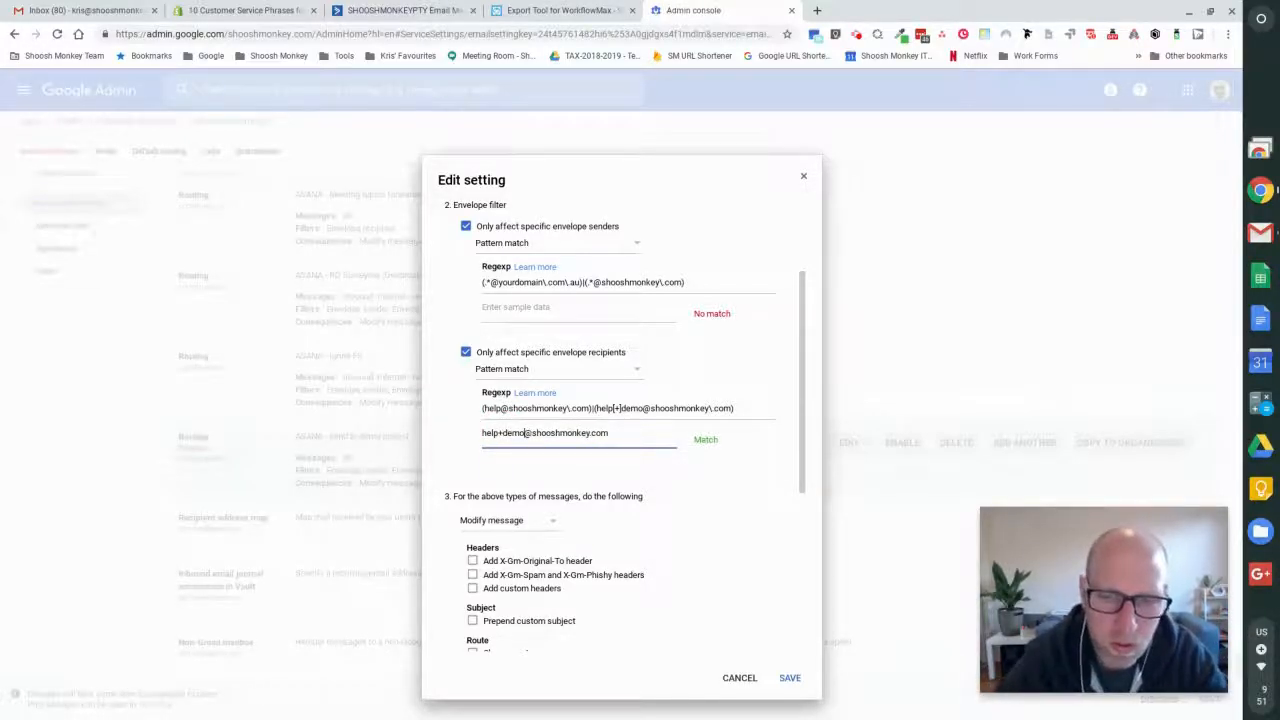
key(BackSpace)
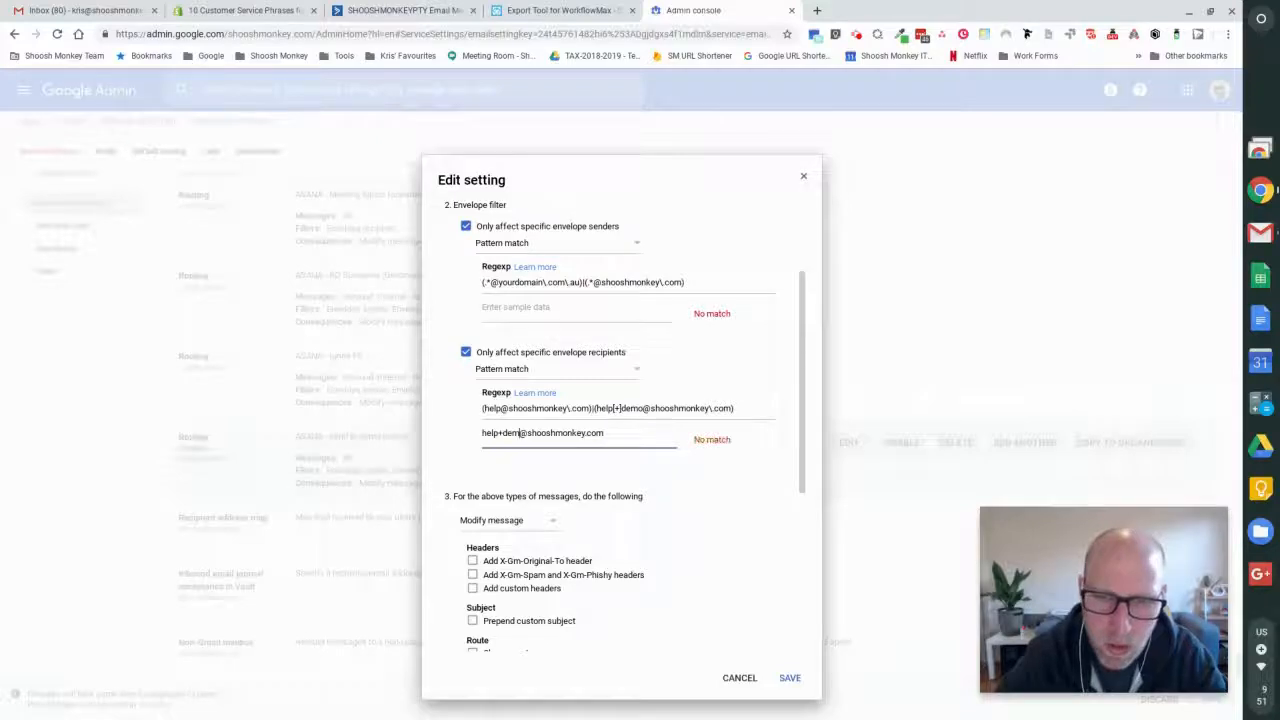
text(o)
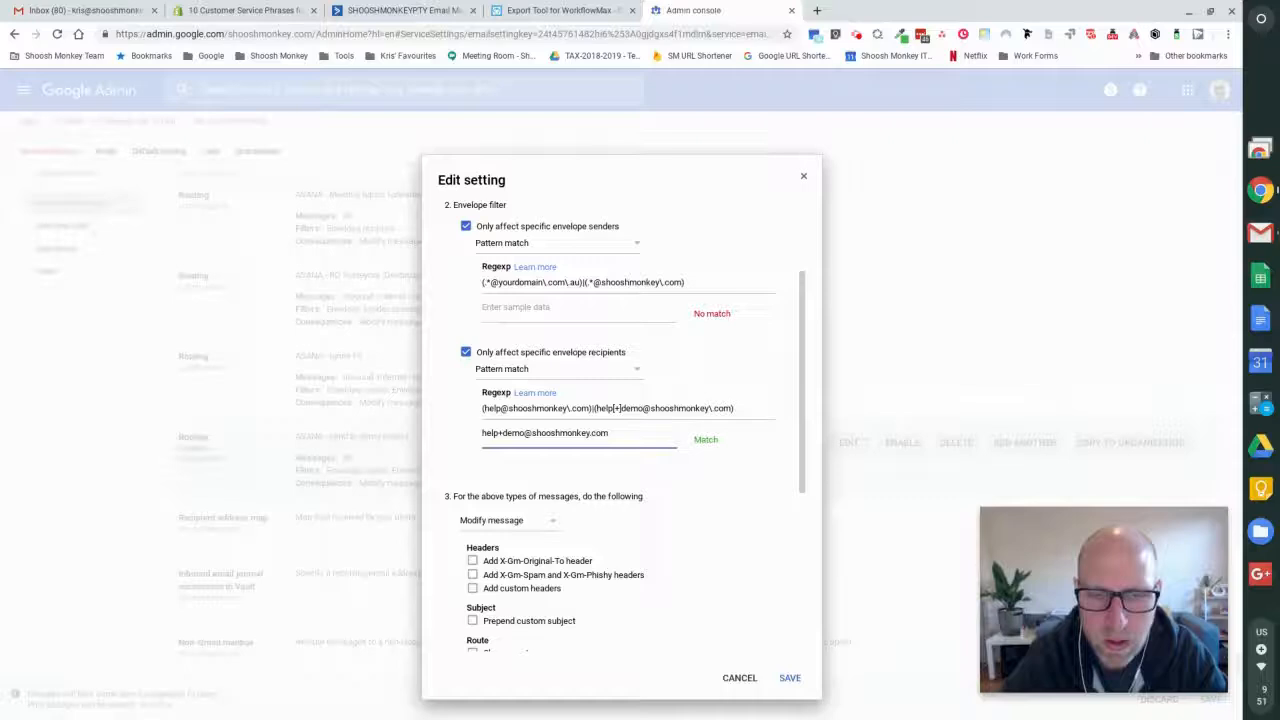
- Review the demo rule's sender and recipient patterns, highlighting the yourdomain placeholder in the sender expression
scroll(716, 470, down, 1)
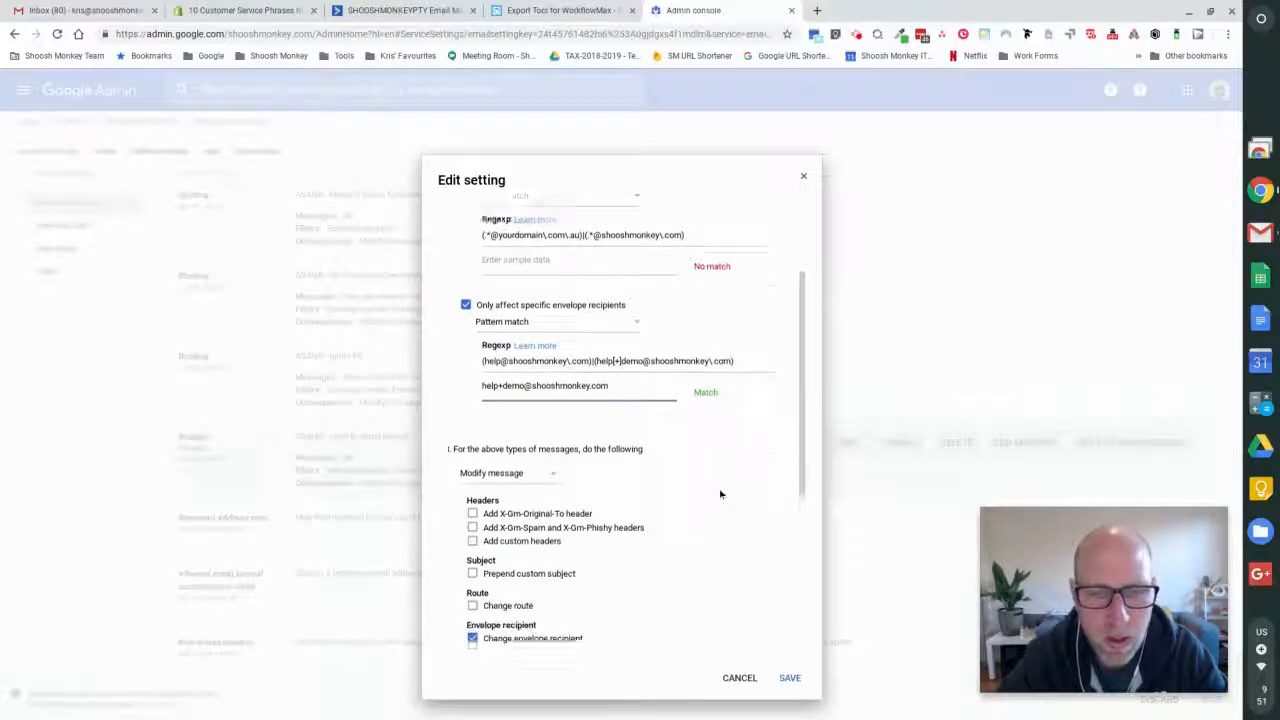
scroll(718, 488, down, 1)
scroll(728, 491, up, 2)
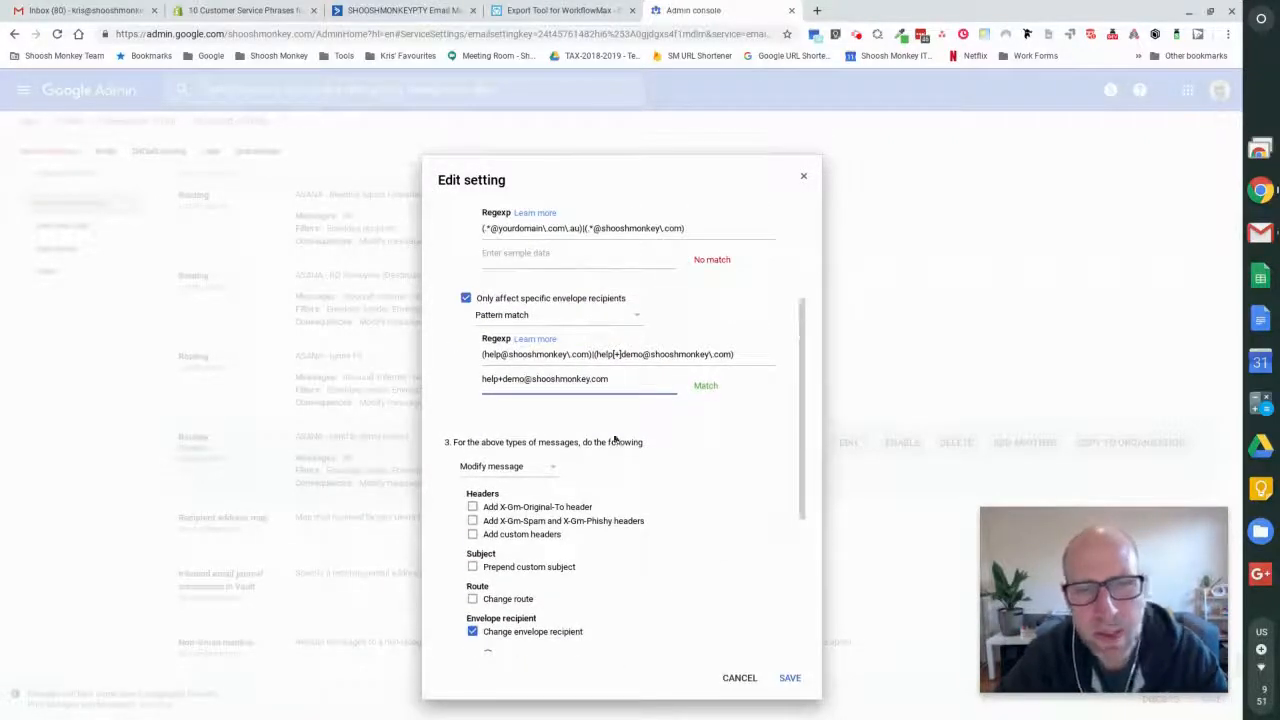
scroll(645, 339, up, 3)
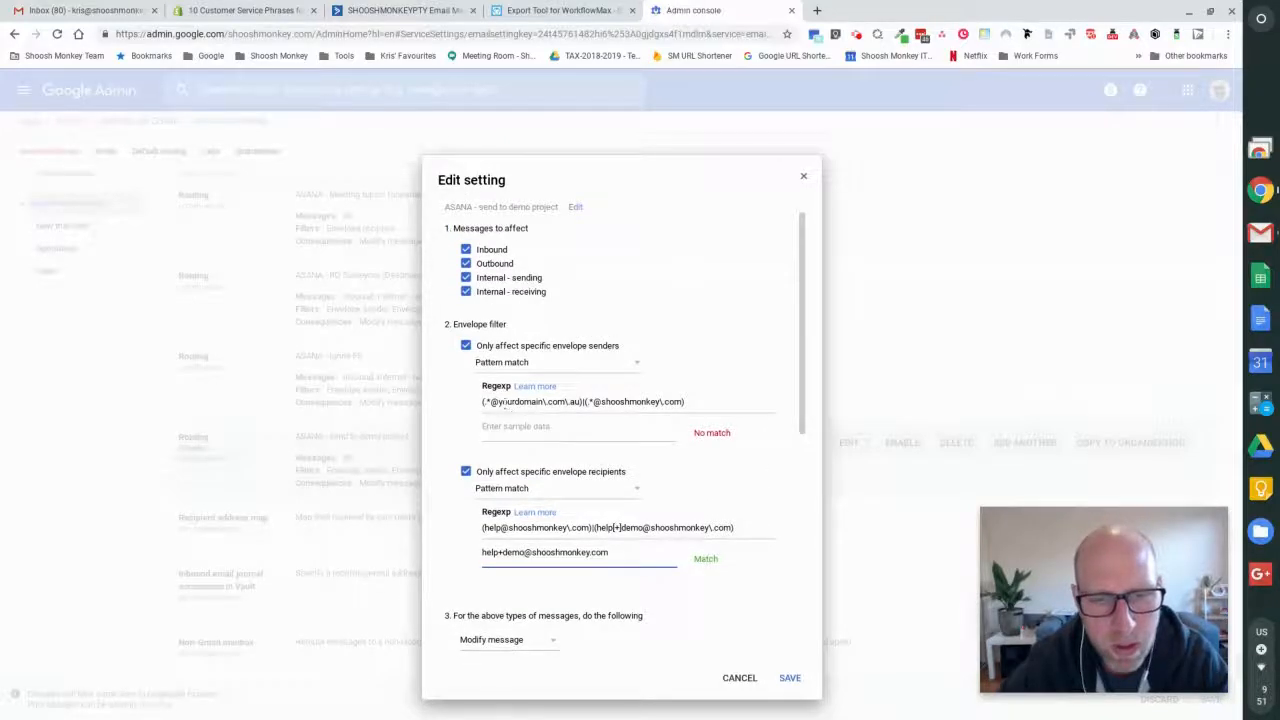
drag(498, 401, 547, 401)
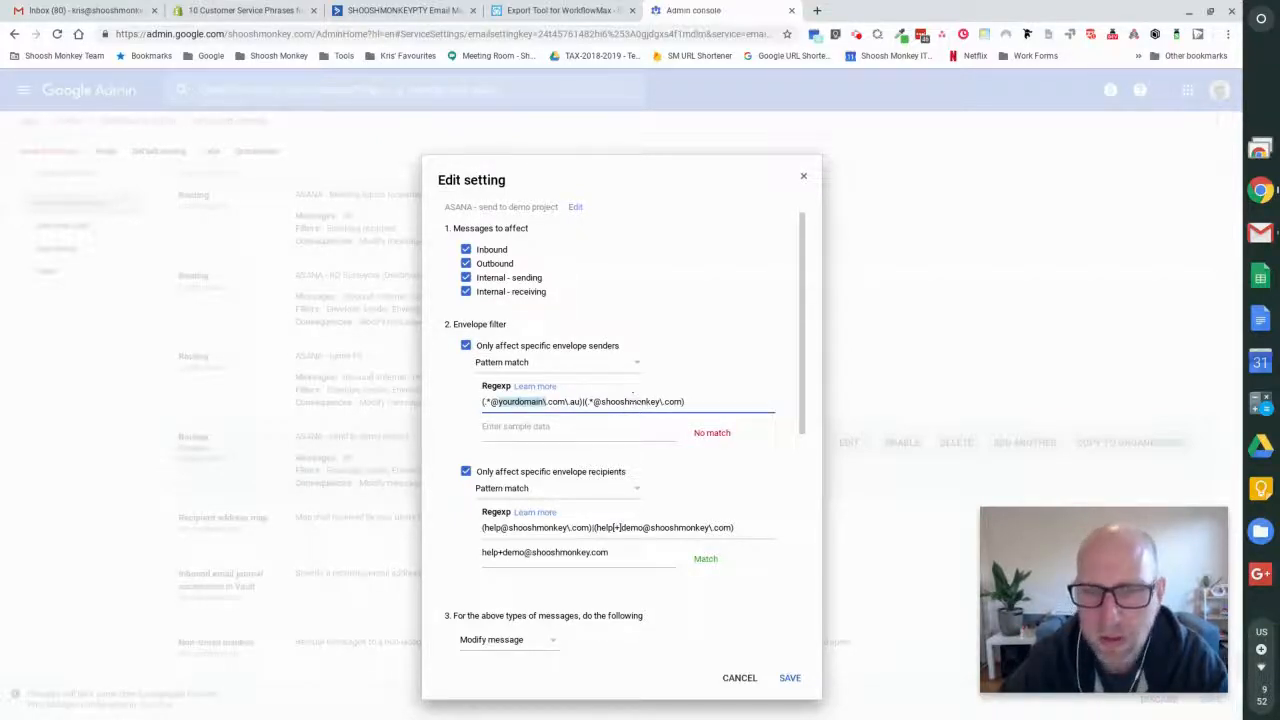
scroll(601, 391, down, 1)
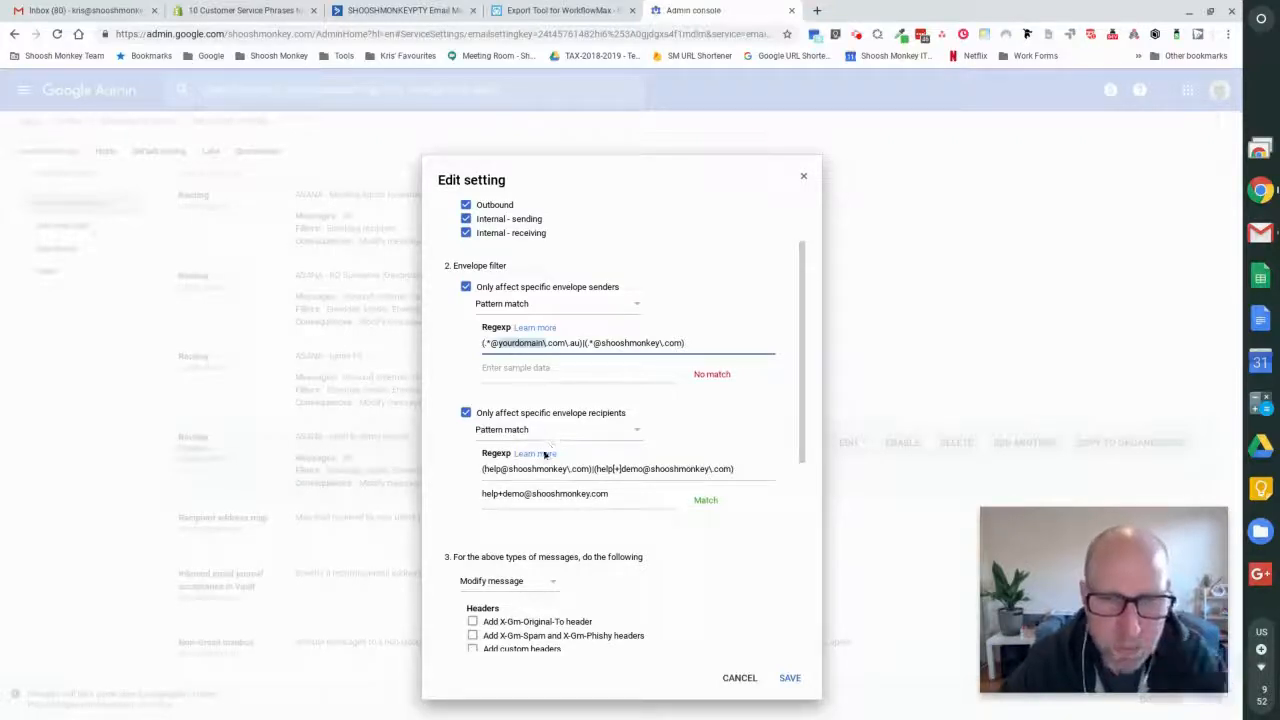
scroll(541, 460, down, 1)
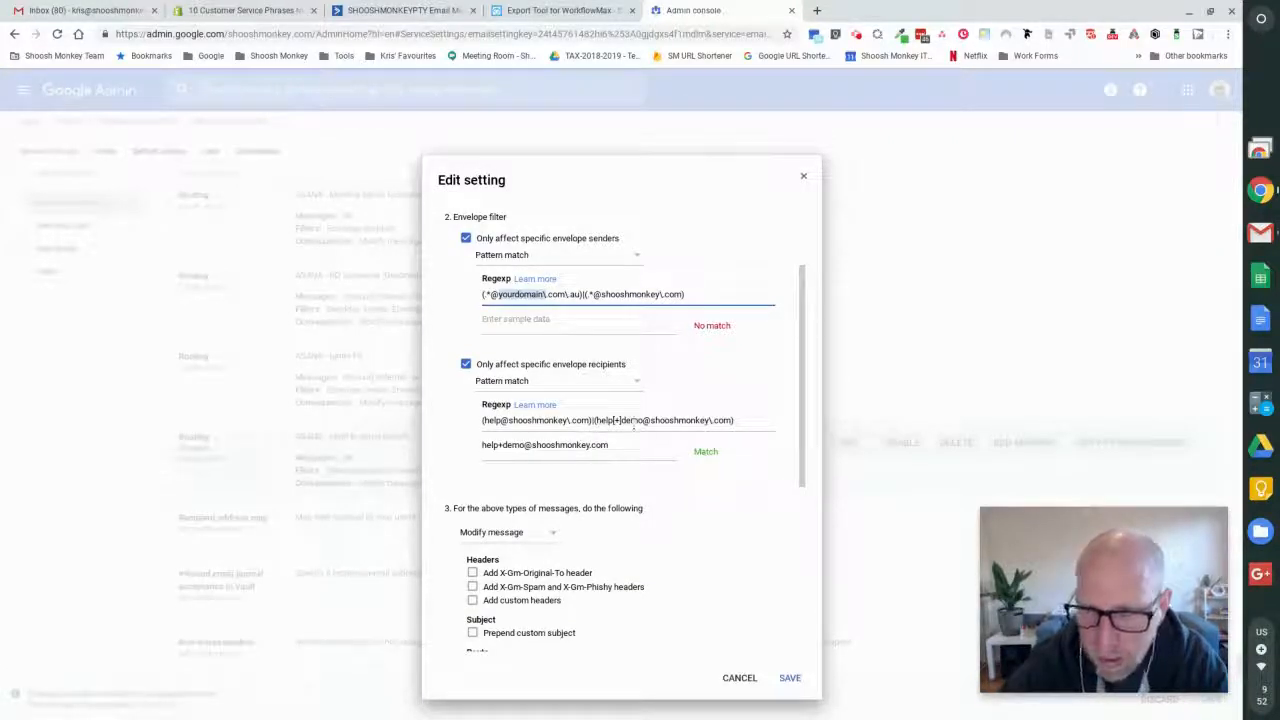
- Switch to Asana in a new browser tab and open the Demo project board from the DEVELOPMENT team's full project list
scroll(650, 535, down, 3)
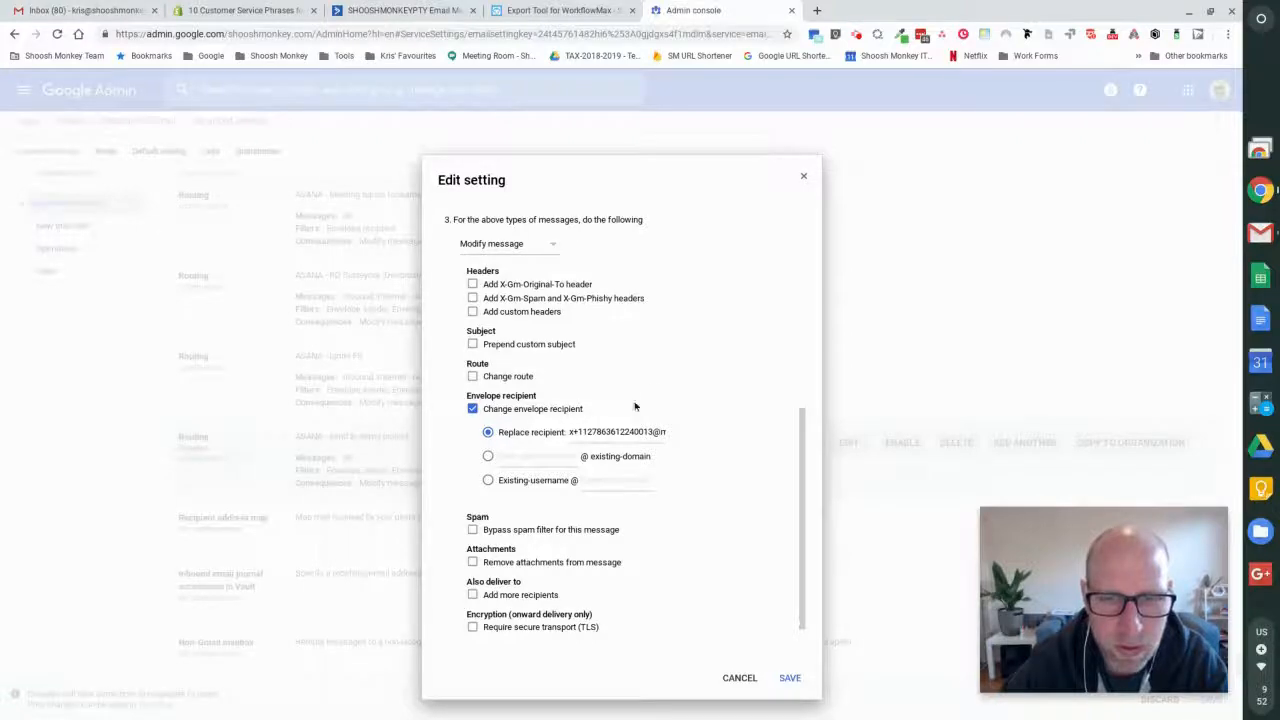
scroll(644, 382, up, 1)
scroll(644, 382, up, 1)
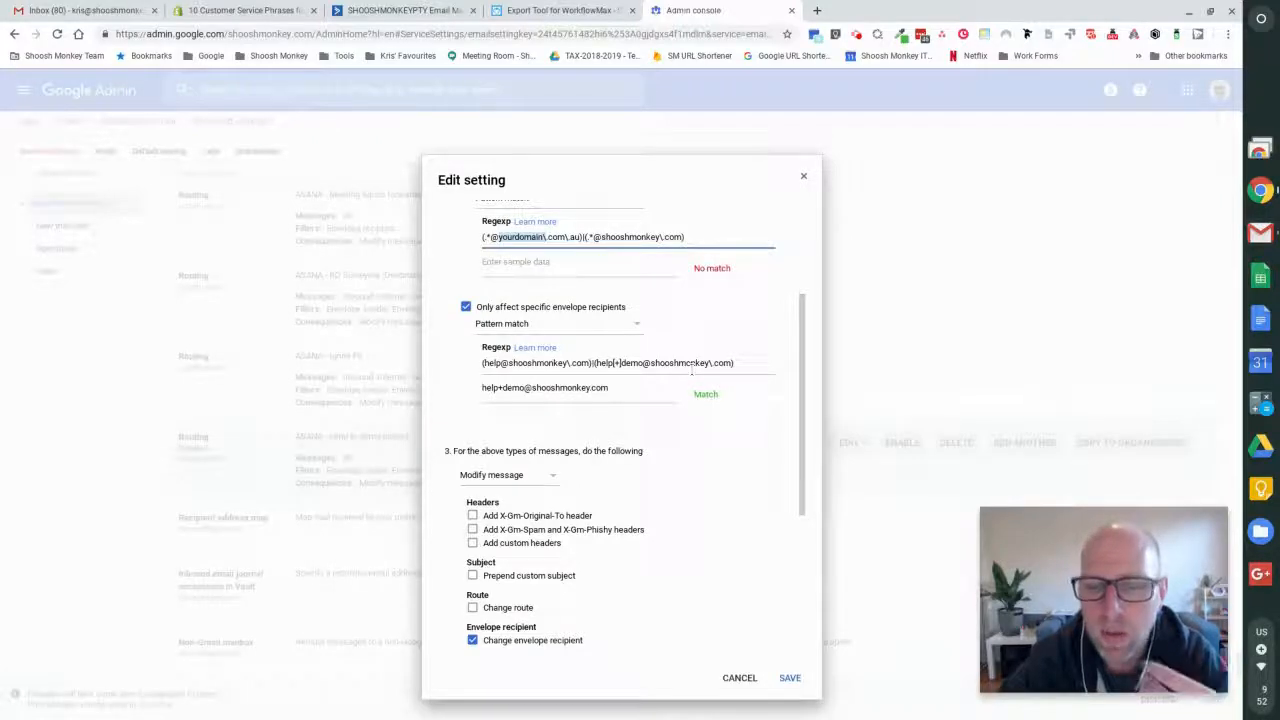
scroll(599, 517, down, 1)
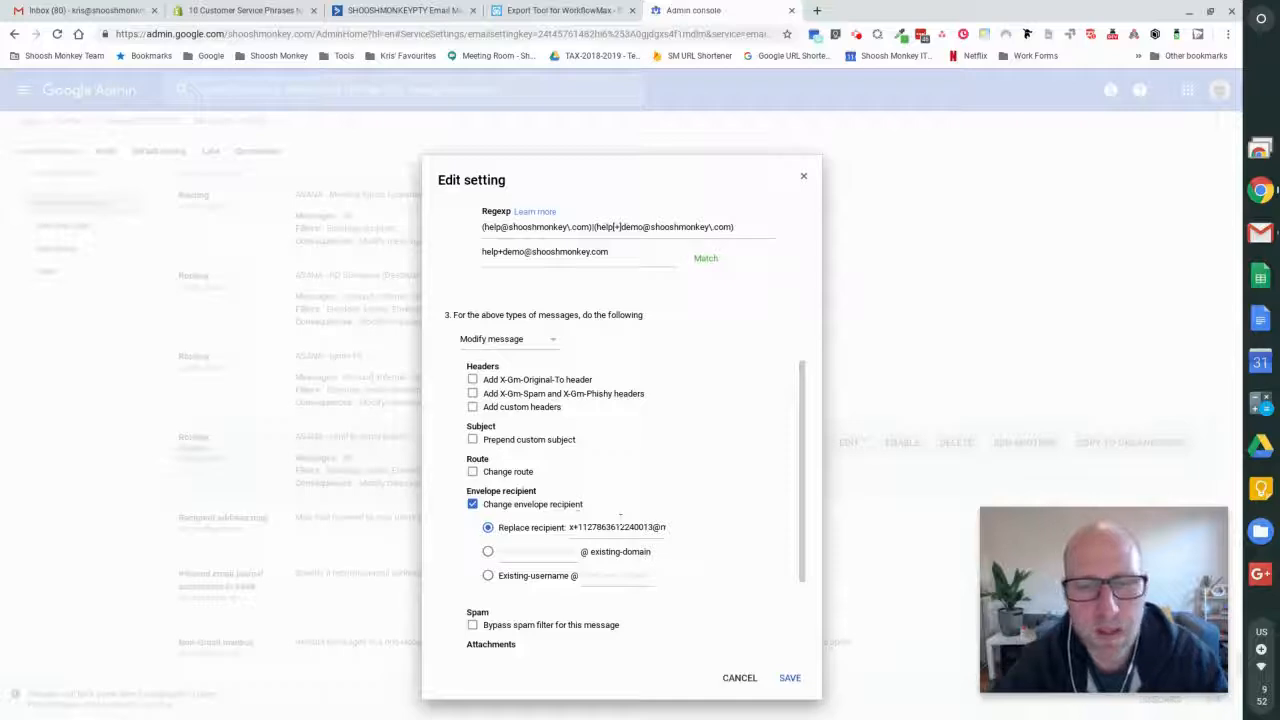
click(815, 10)
click(64, 55)
click(45, 505)
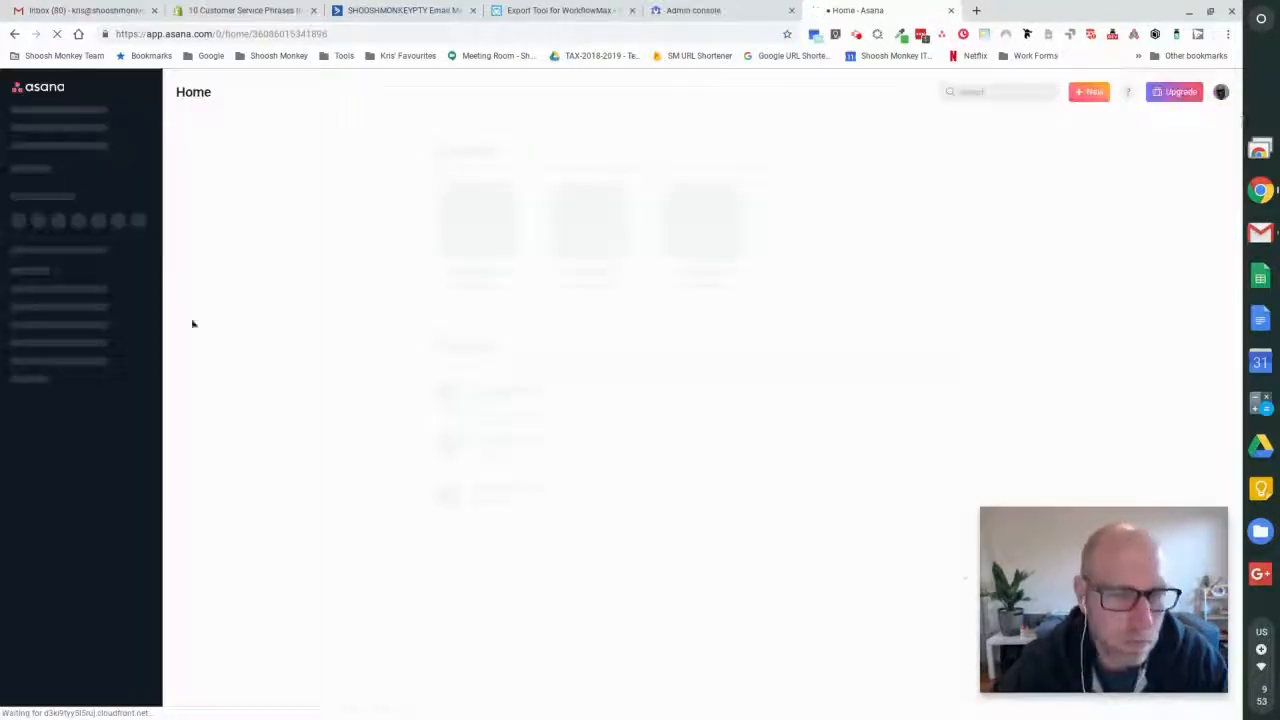
scroll(55, 425, down, 3)
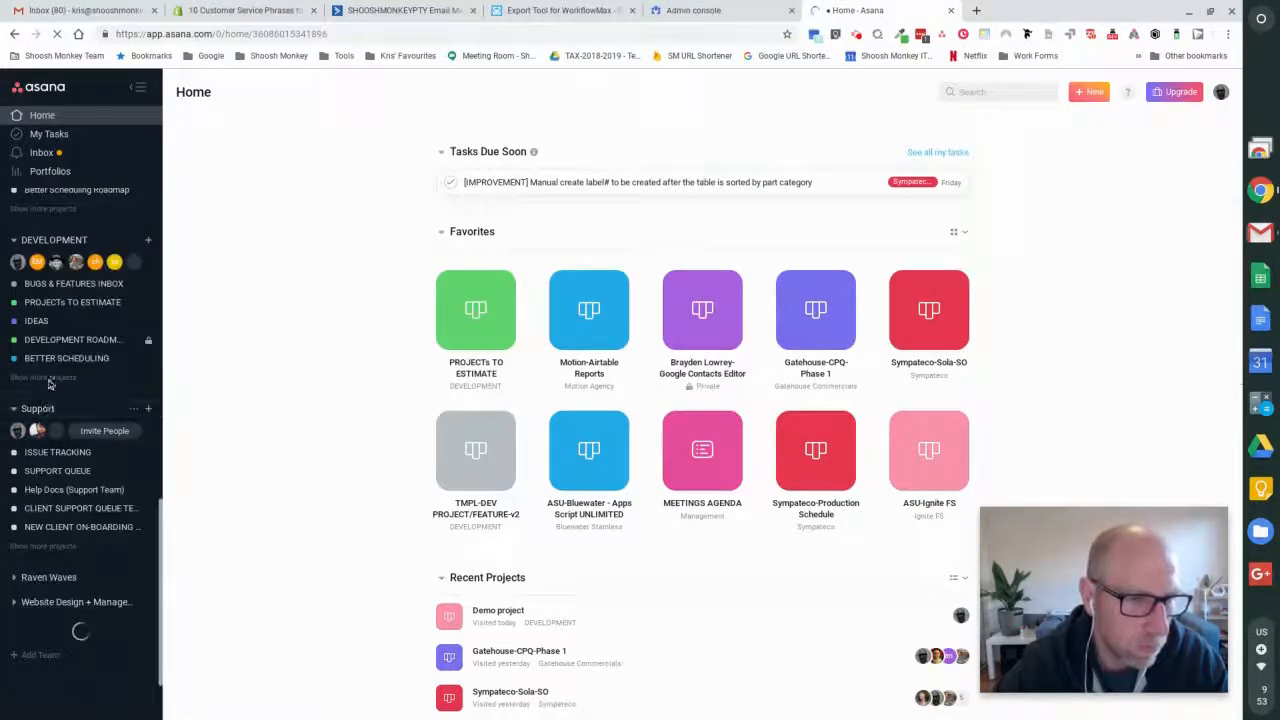
click(50, 379)
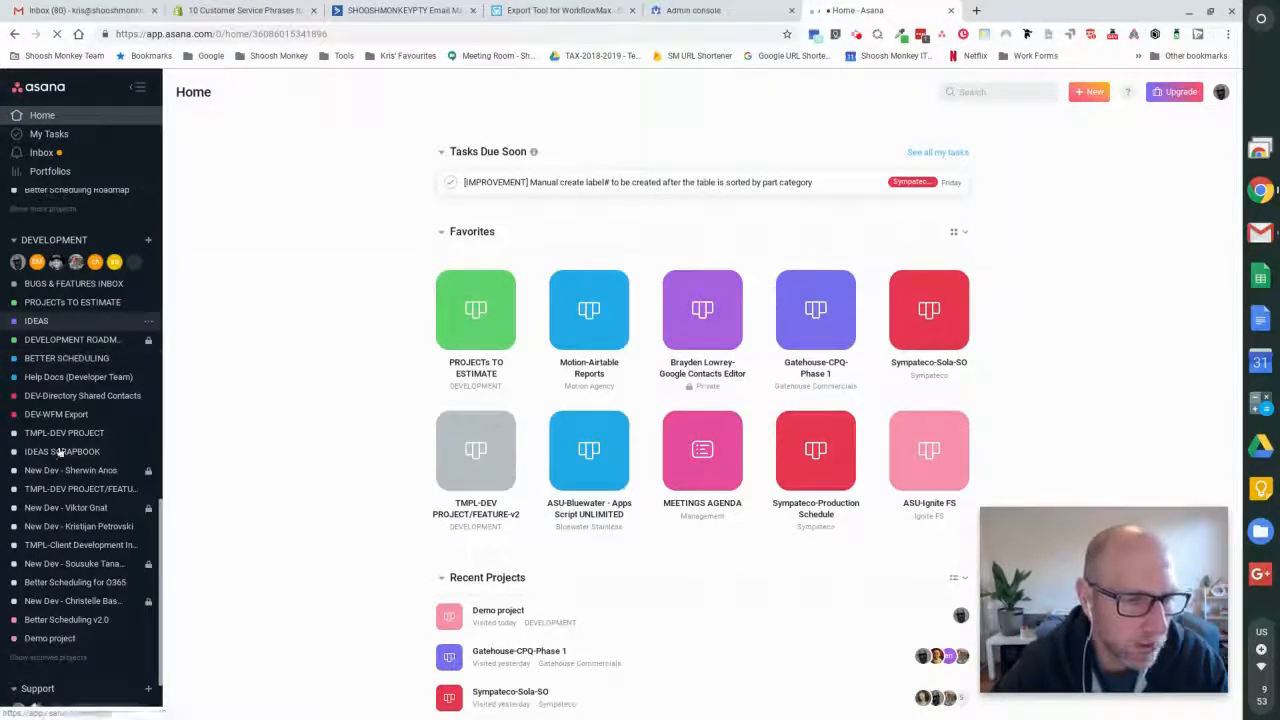
scroll(52, 460, down, 3)
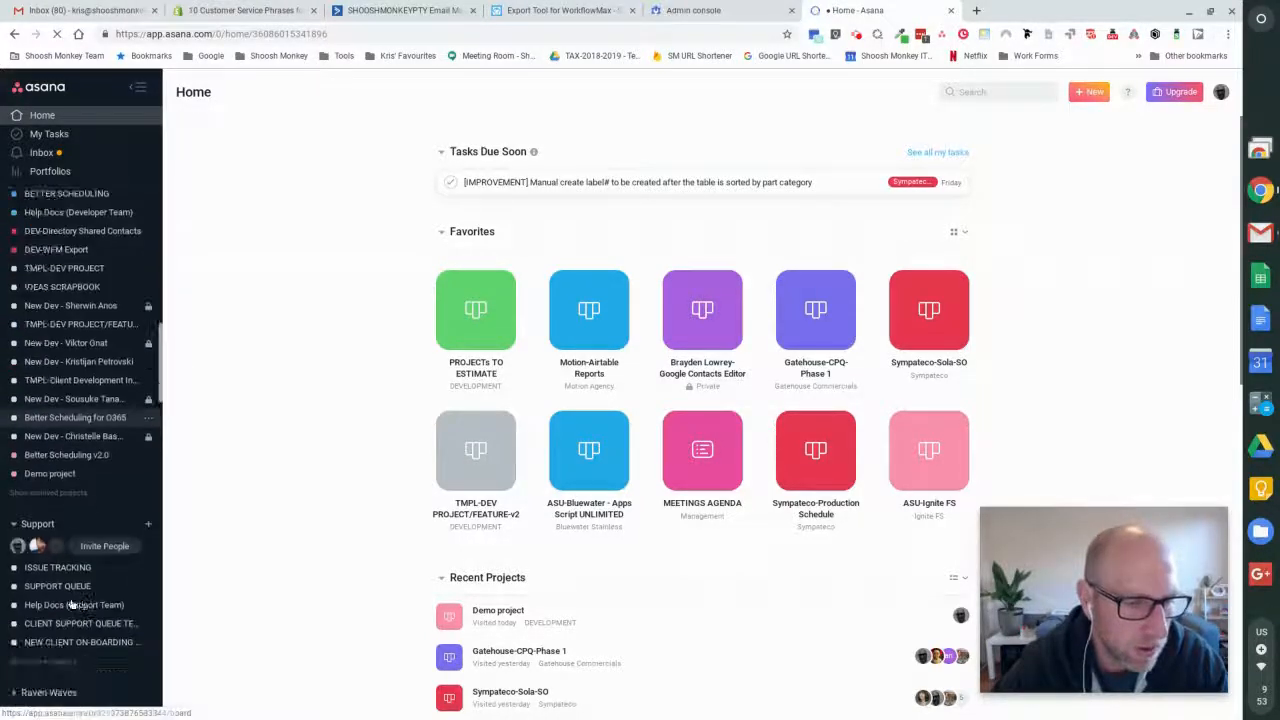
click(45, 474)
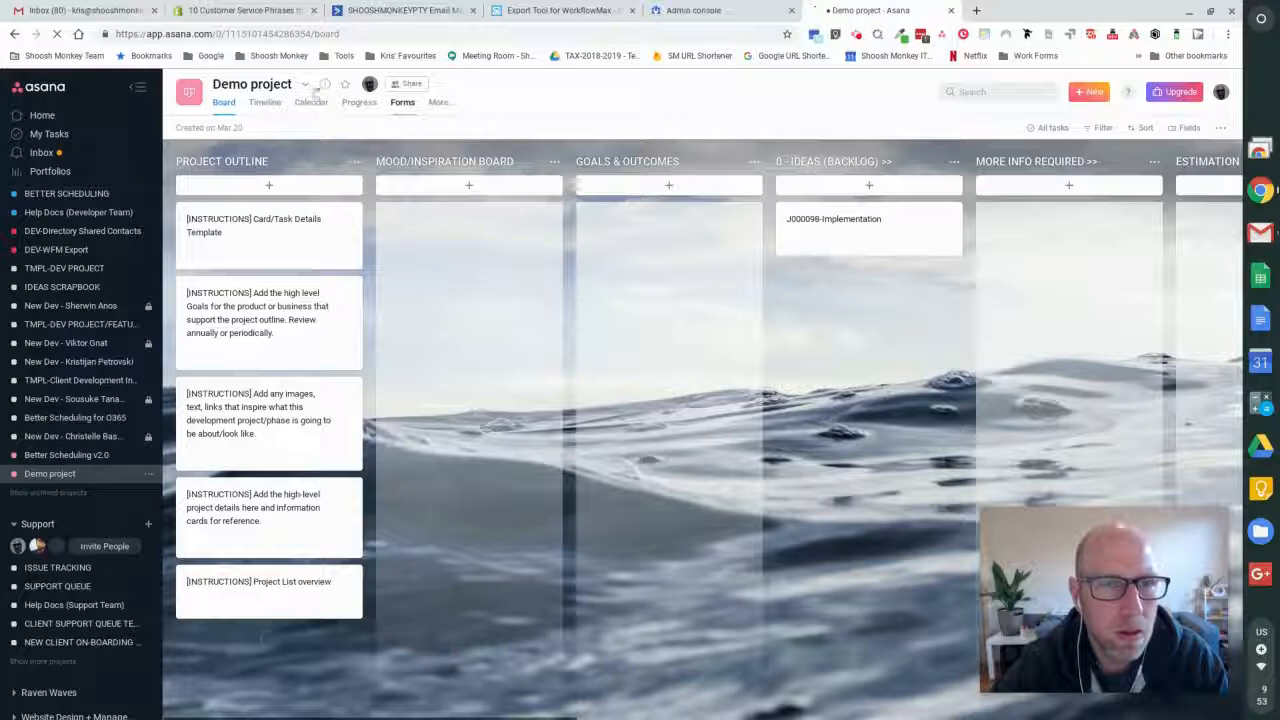
- Display the Demo project's address for adding tasks by email and copy it
click(307, 86)
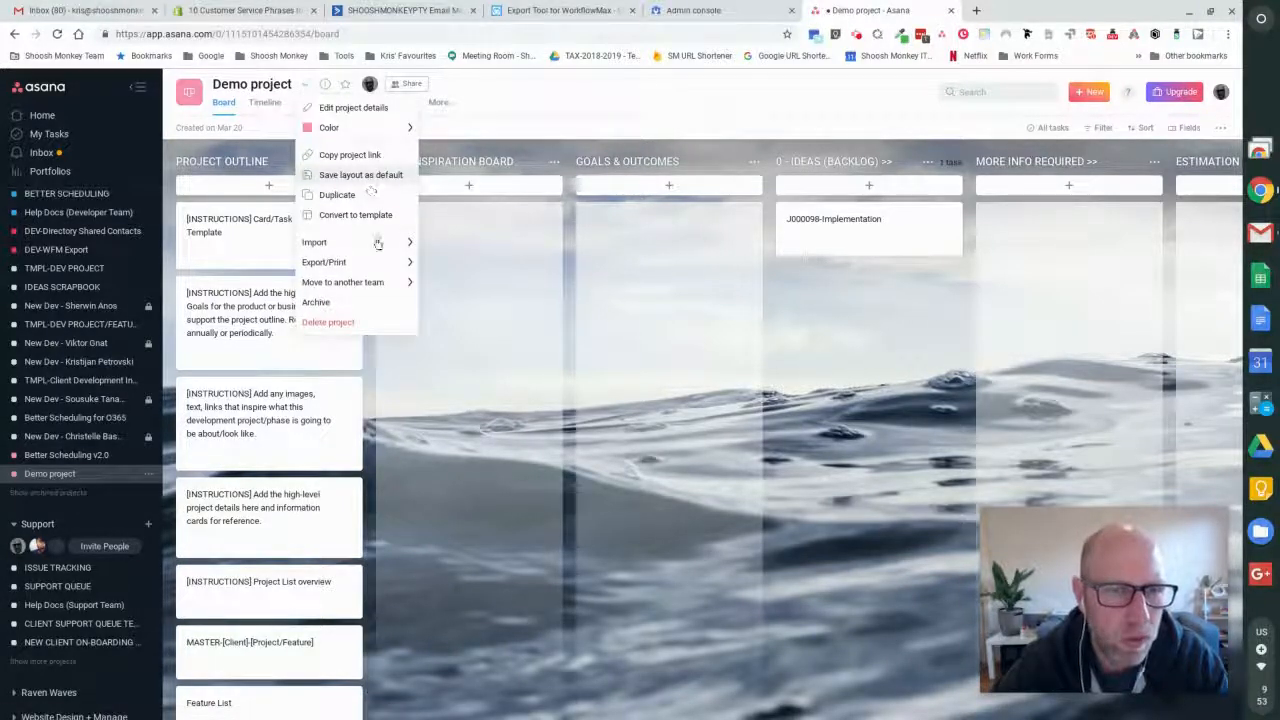
mouse_move(377, 243)
click(443, 265)
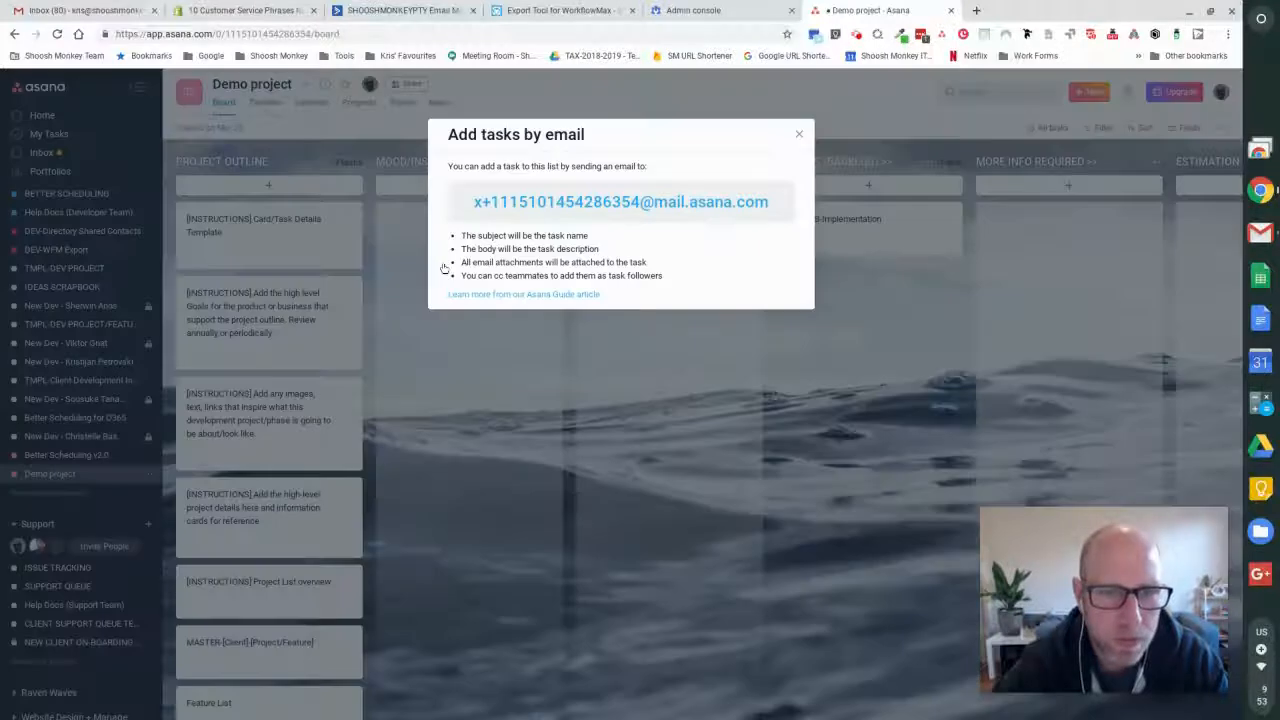
right_click(604, 202)
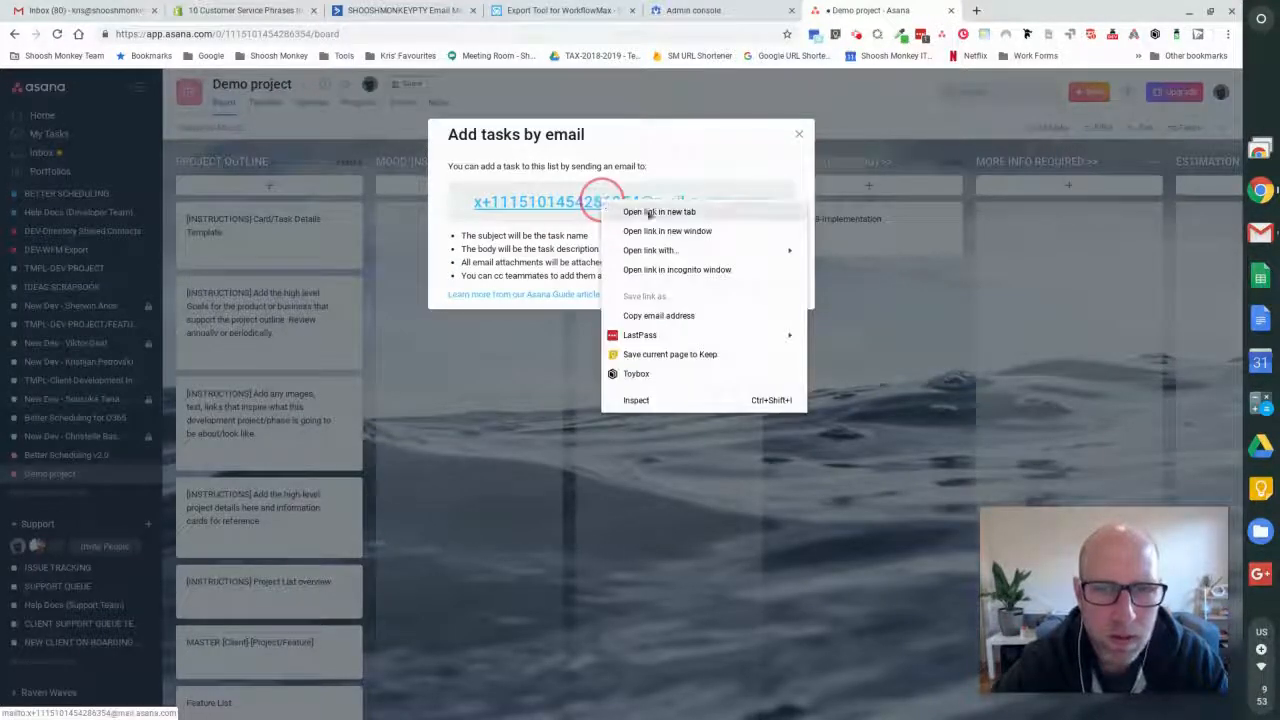
click(640, 315)
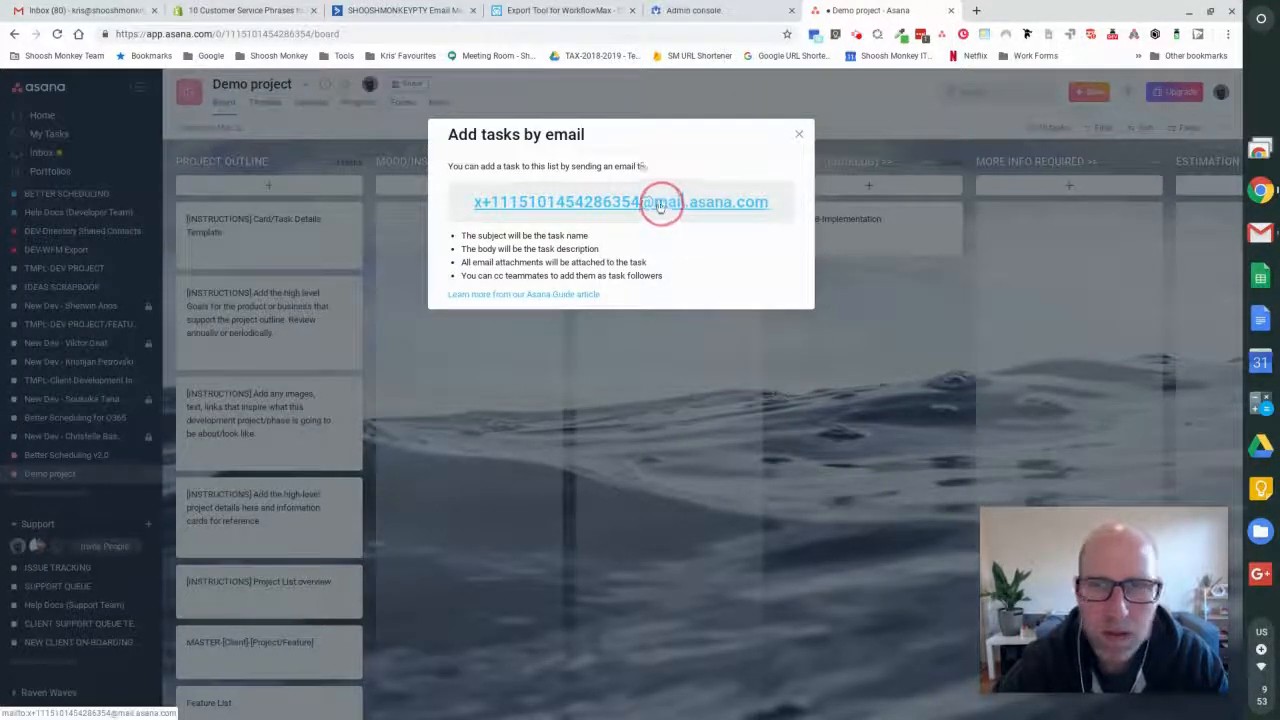
- Back in the Admin console, replace the demo rule's envelope recipient with the copied Asana project e-mail address
click(727, 9)
triple_click(622, 527)
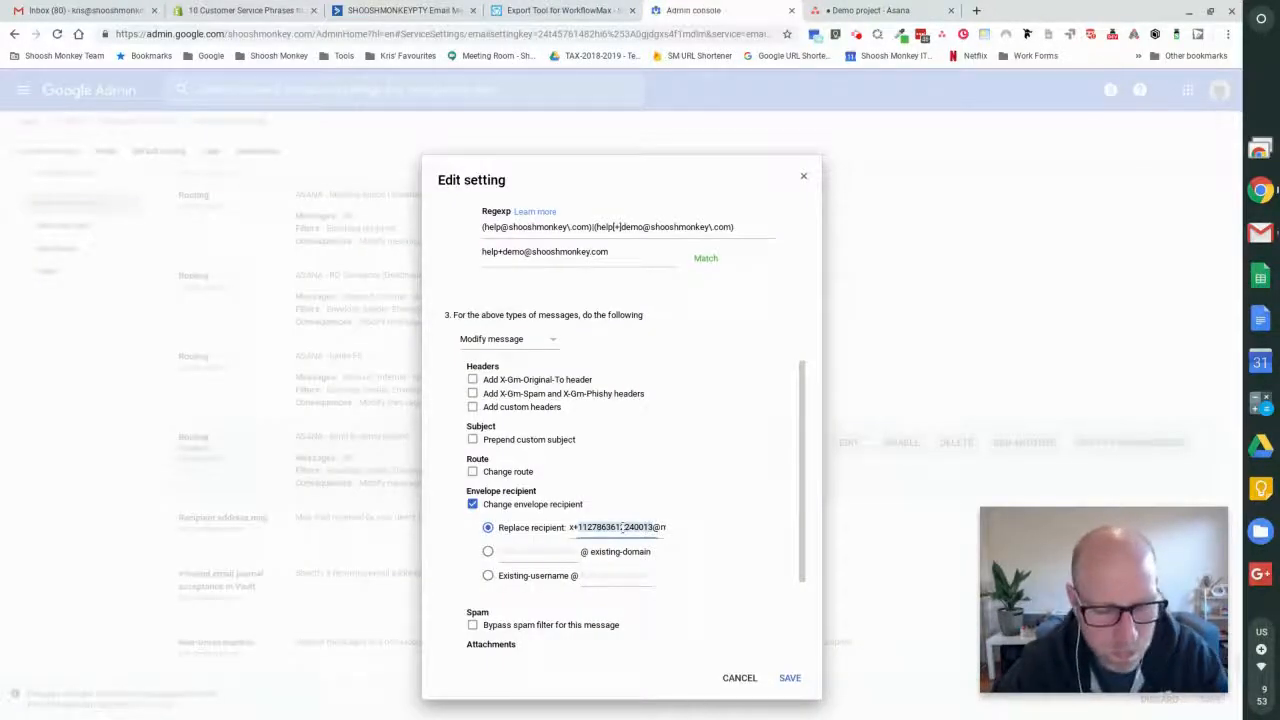
key(BackSpace)
key(ctrl+v)
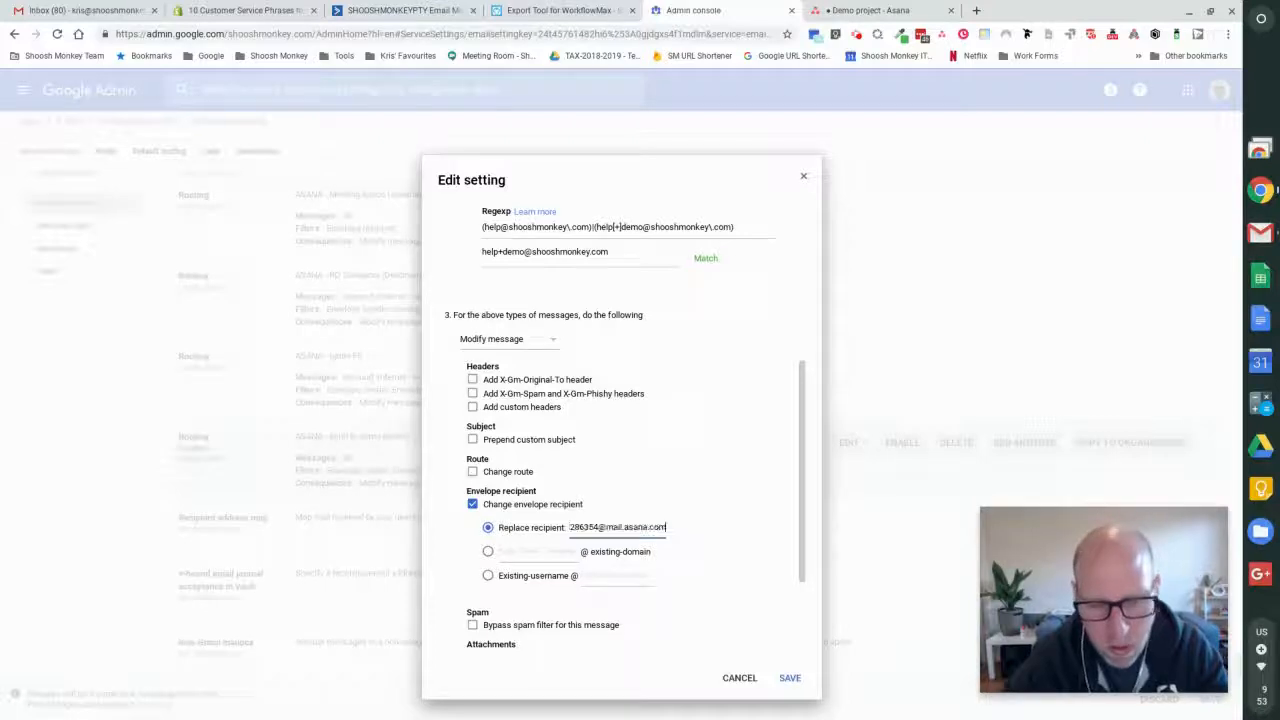
- Expand the rule's additional options, examine the address lists and account types to affect, and recheck the envelope filter patterns
scroll(610, 518, down, 3)
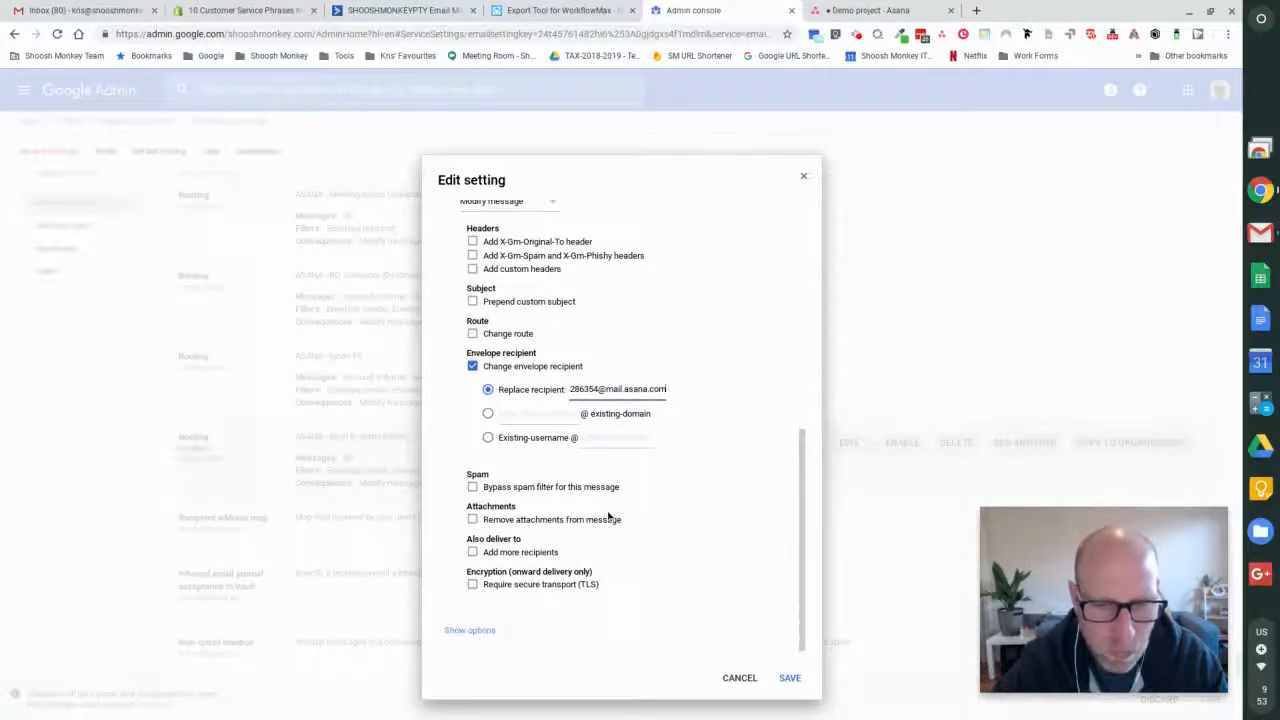
click(485, 631)
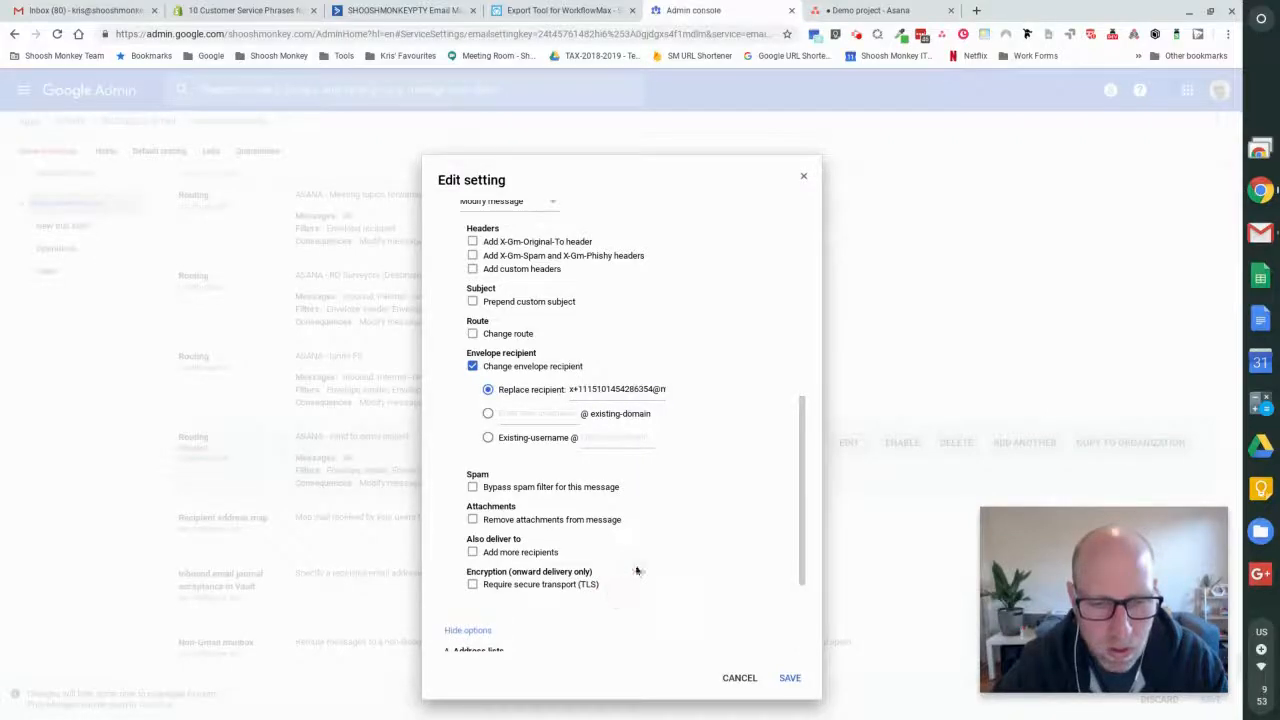
scroll(636, 571, down, 3)
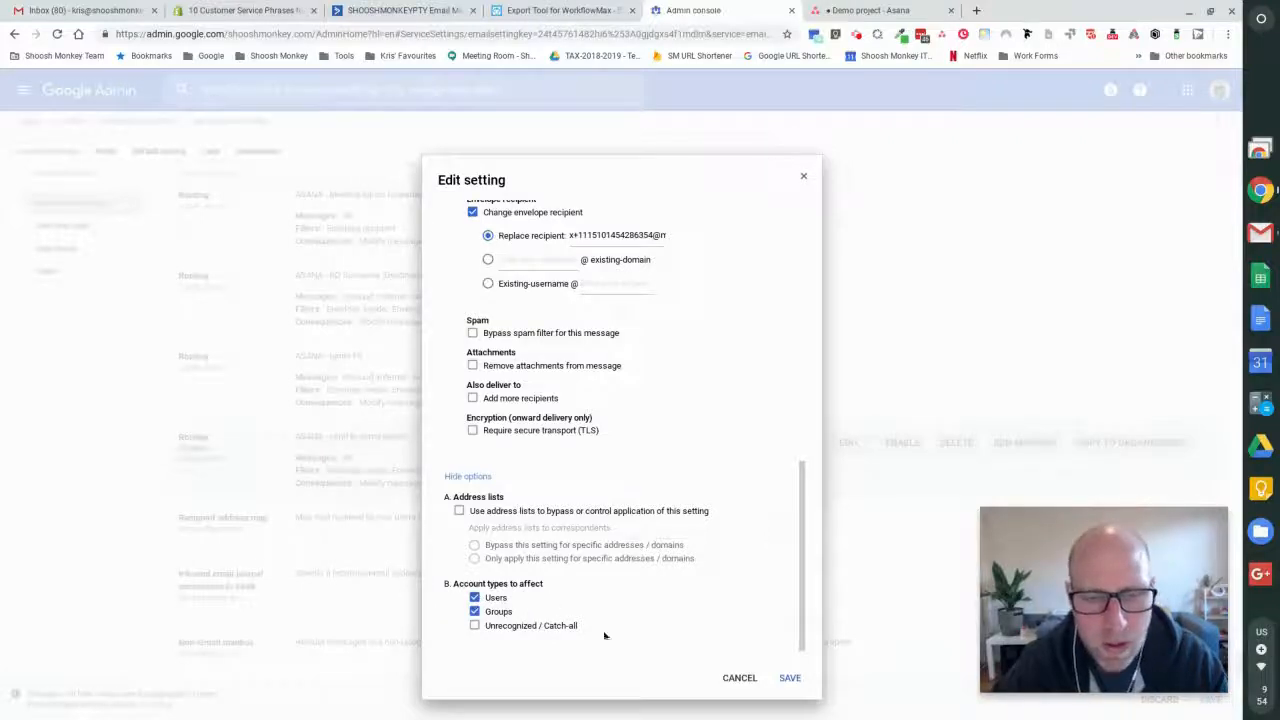
scroll(670, 440, up, 3)
scroll(565, 362, up, 2)
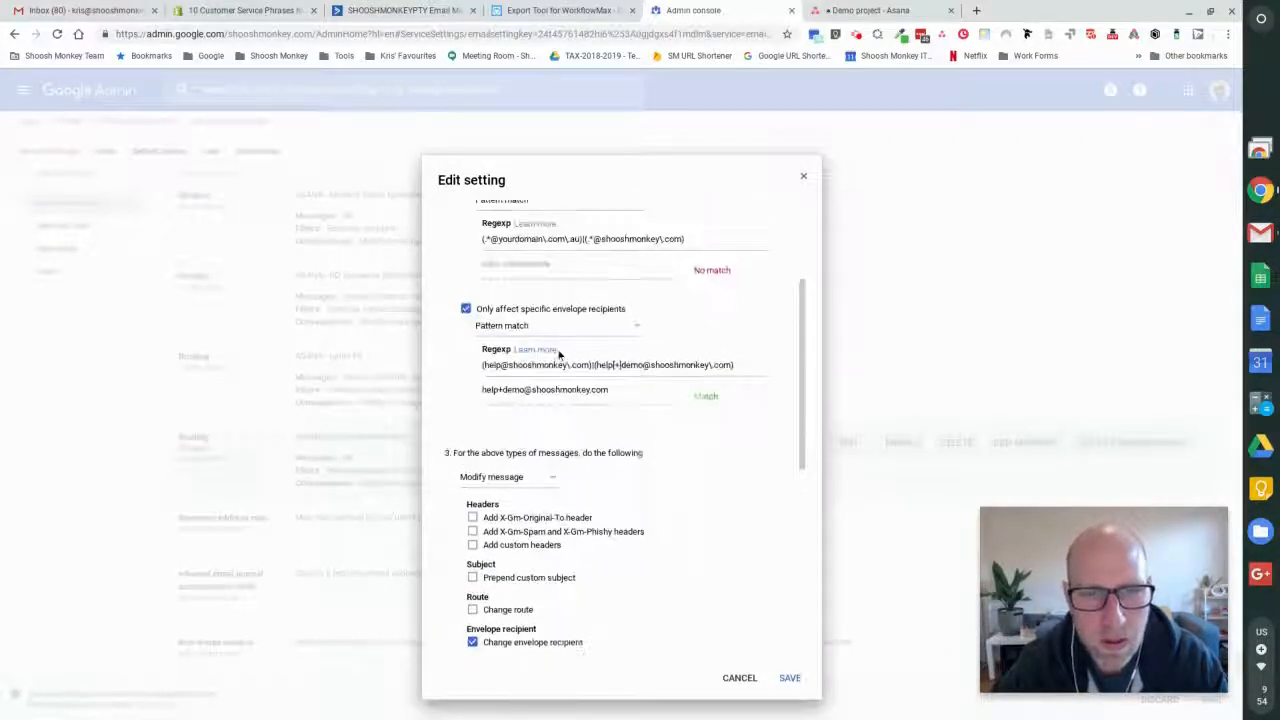
scroll(530, 308, up, 1)
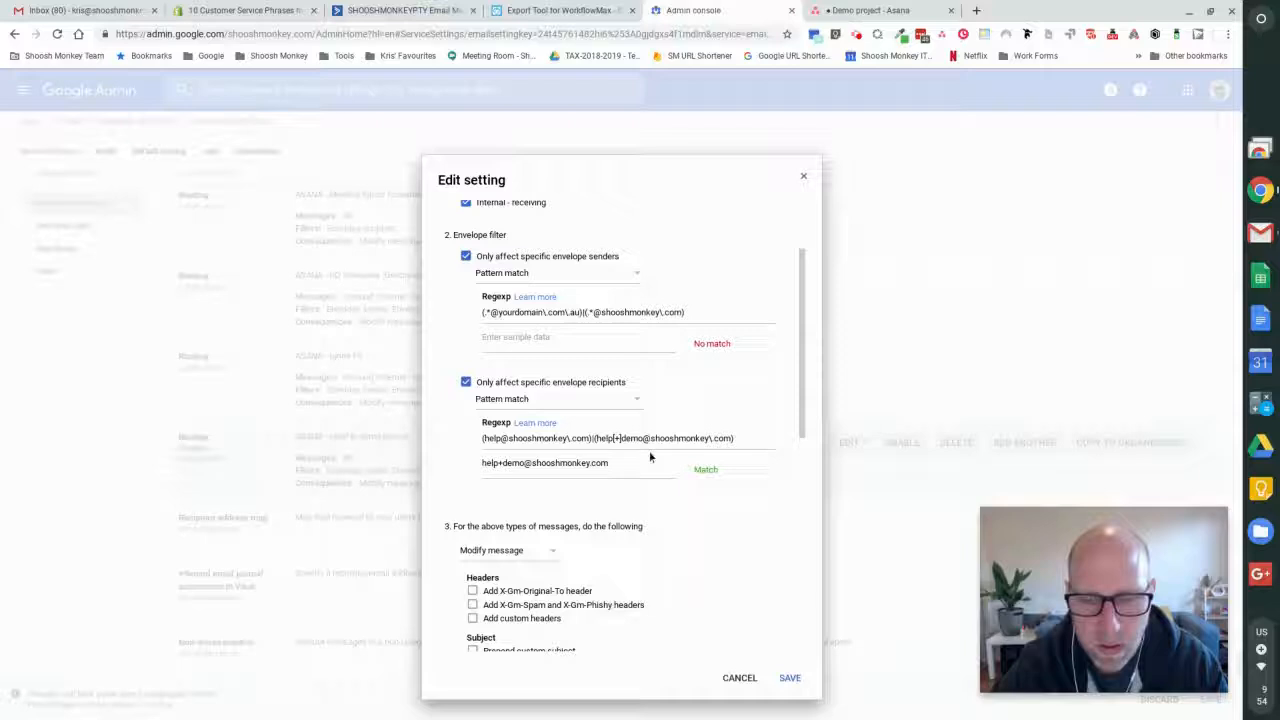
- Save the edited demo project routing rule and the Gmail advanced settings
scroll(791, 654, down, 5)
click(790, 678)
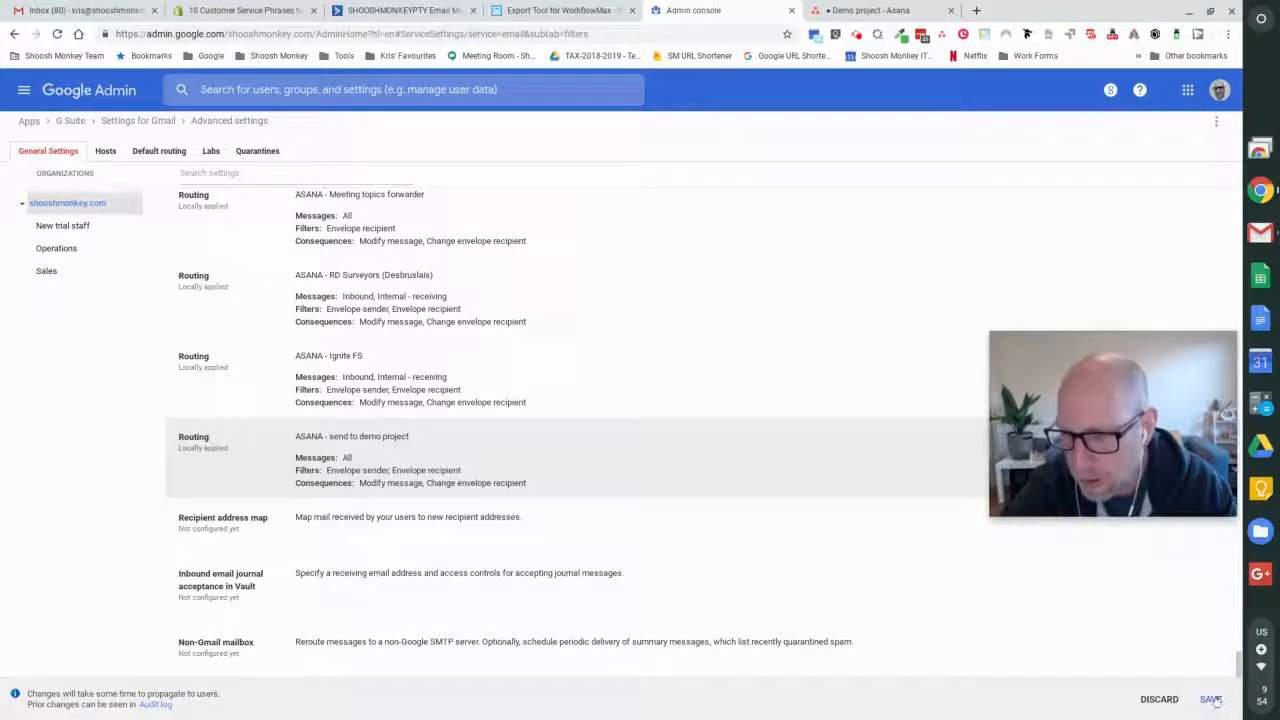
click(1210, 699)
- Switch to Gmail and send a new message with the subject "test routing" to the help+demo alias
key(ctrl+1)
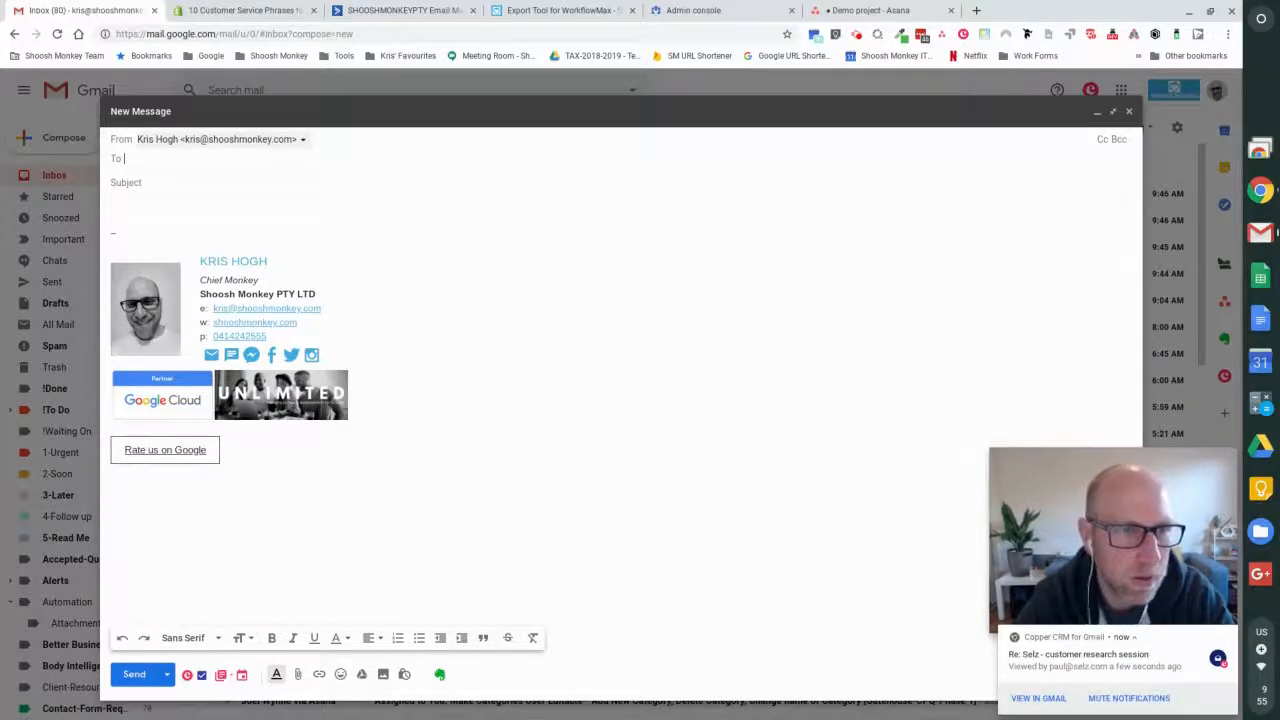
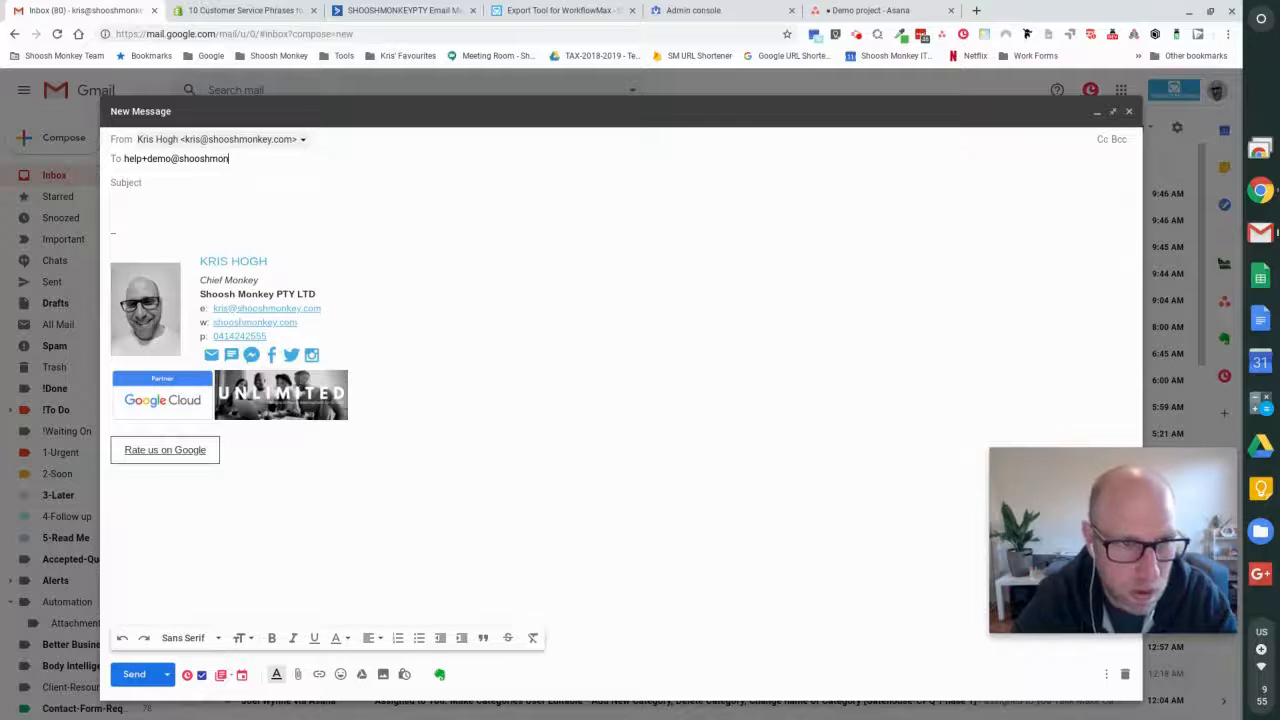
key(Tab)
text(tes)
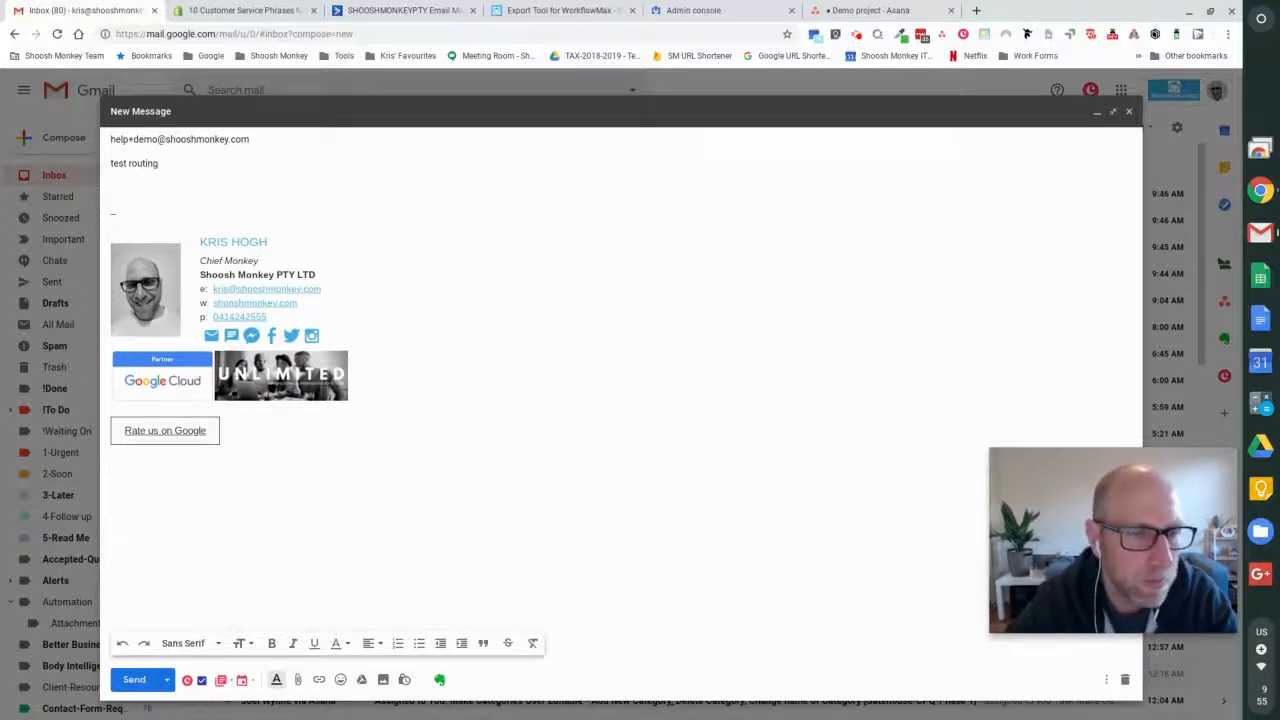
click(143, 682)
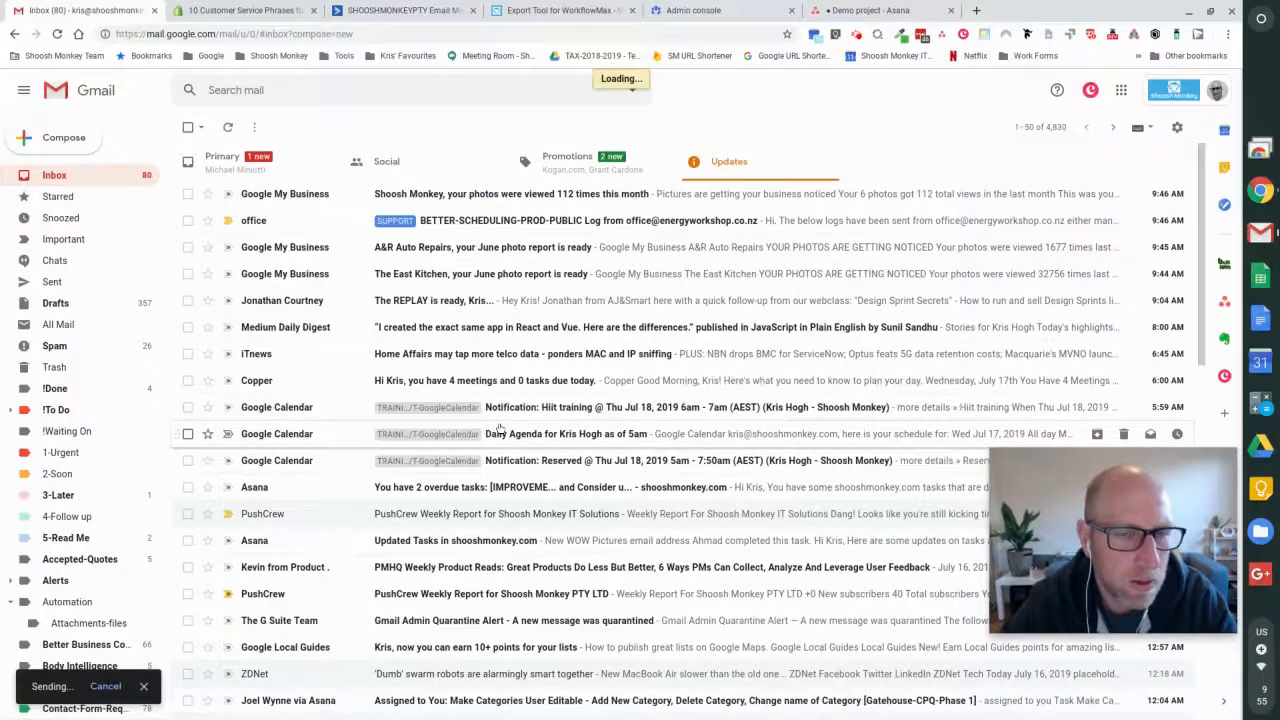
- Return to the Asana Demo project and move the test routing card from PROJECT OUTLINE to the 0 - IDEAS (BACKLOG) >> column
key(ctrl+shift+Tab)
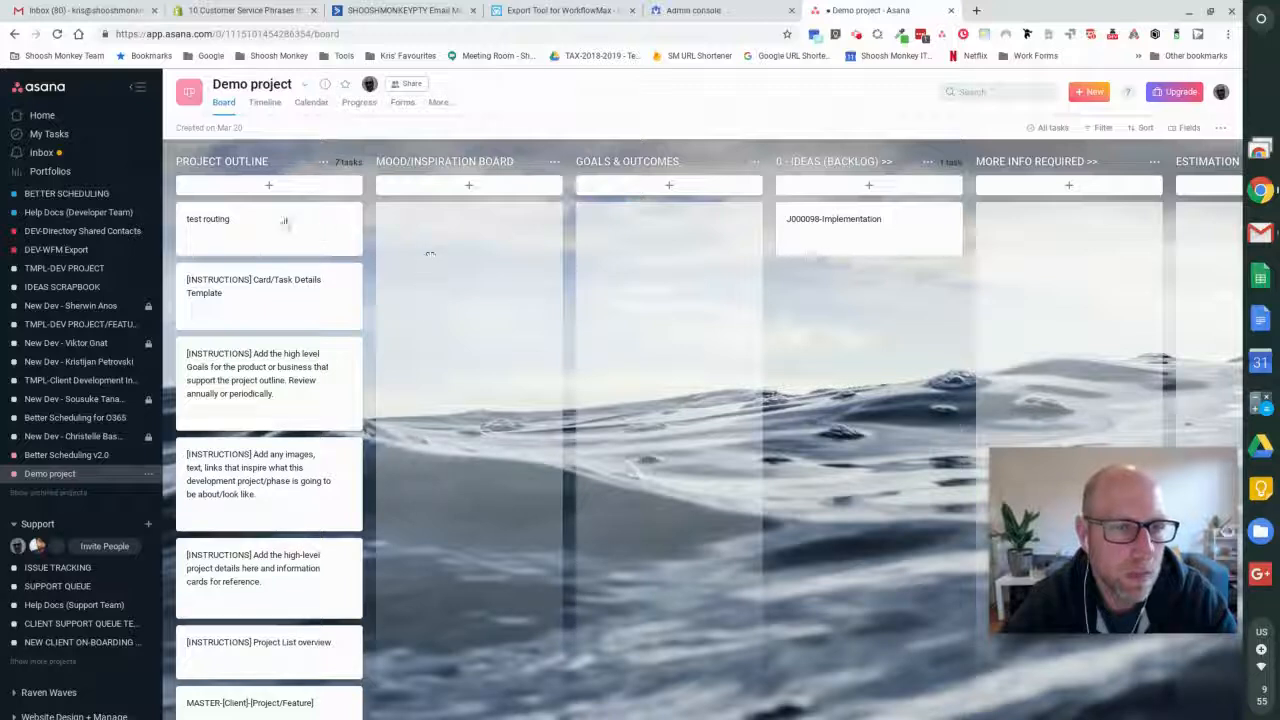
click(274, 231)
drag(274, 231, 861, 301)
drag(551, 259, 851, 286)
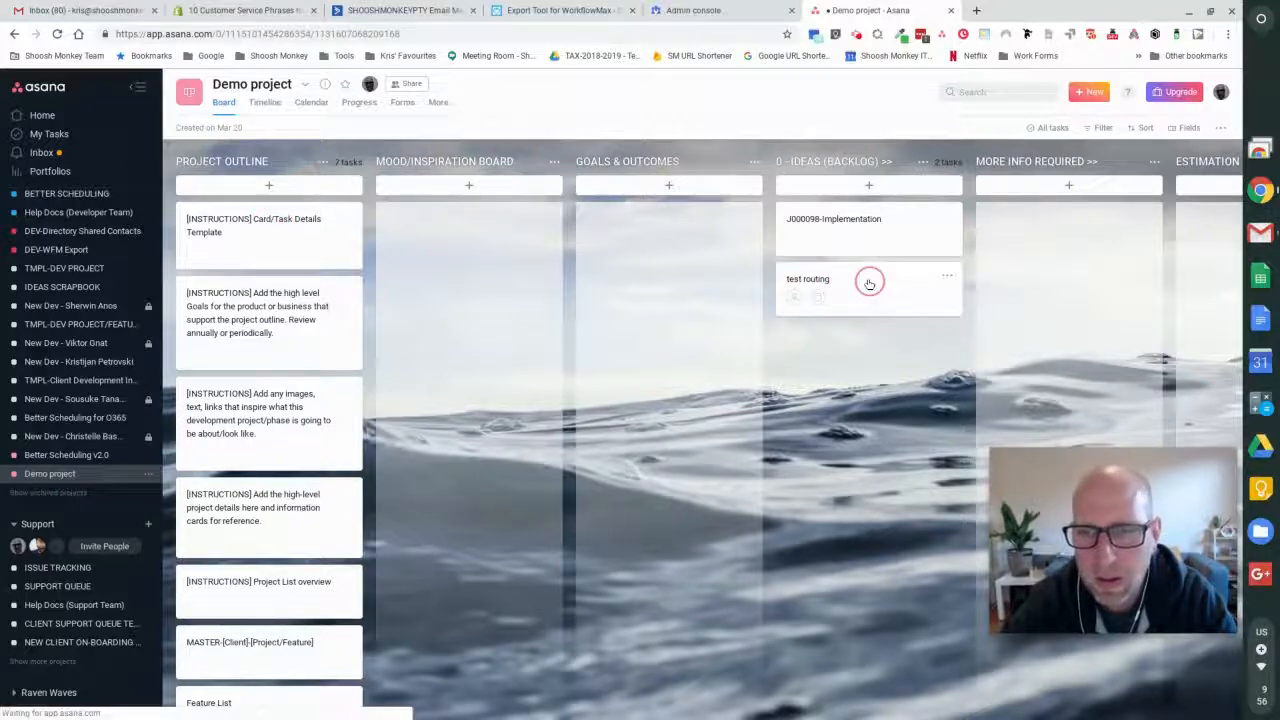
- Open the test routing task and examine its fields, e-mail description and activity history
click(868, 279)
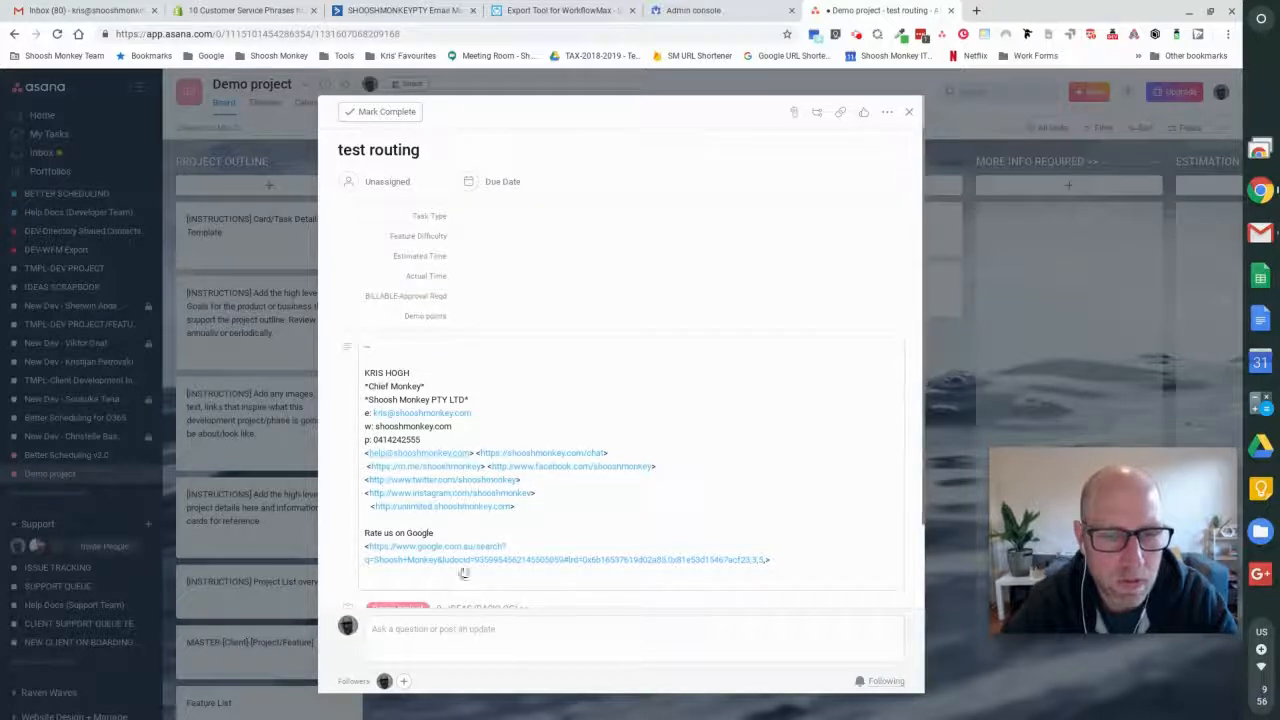
scroll(463, 573, down, 2)
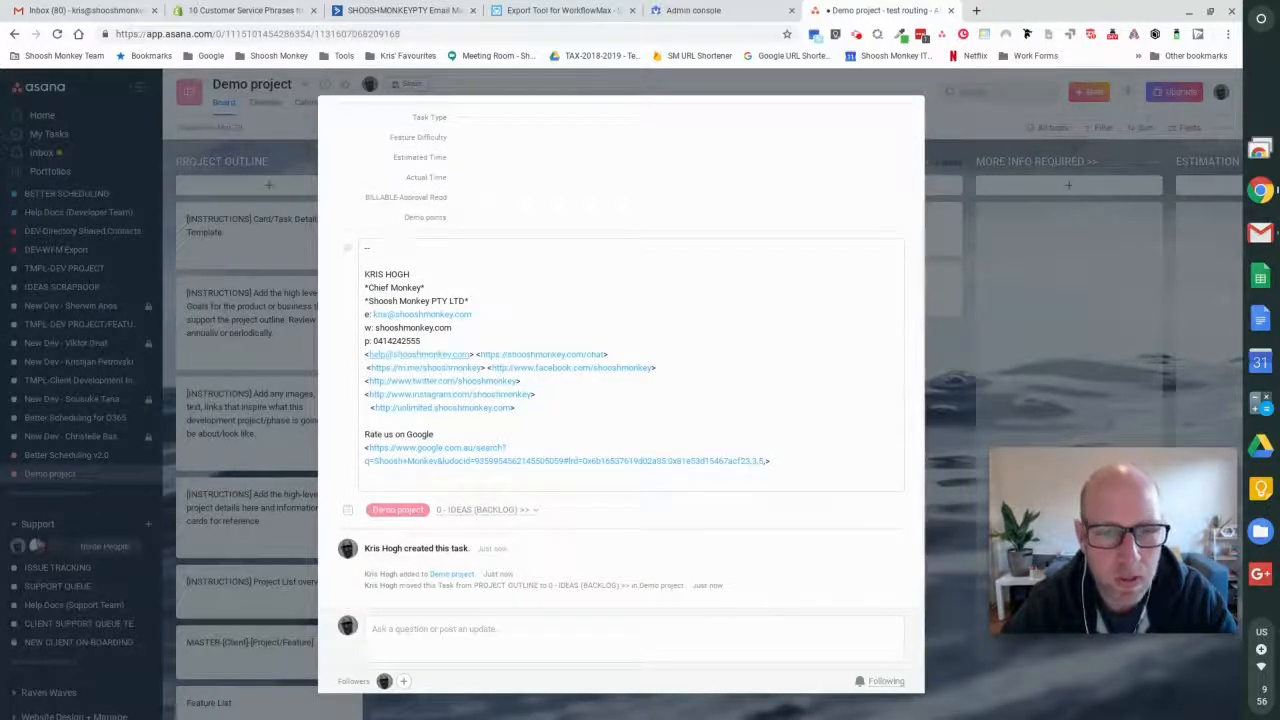
scroll(358, 201, up, 2)
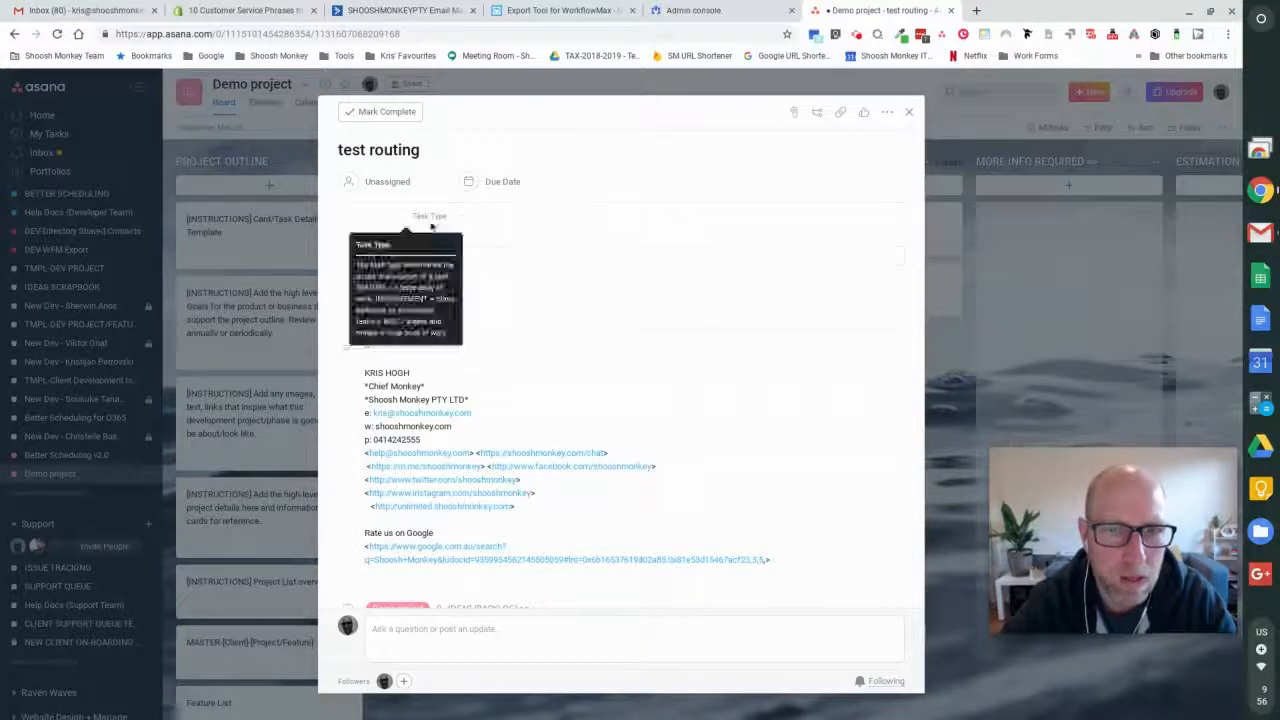
click(414, 347)
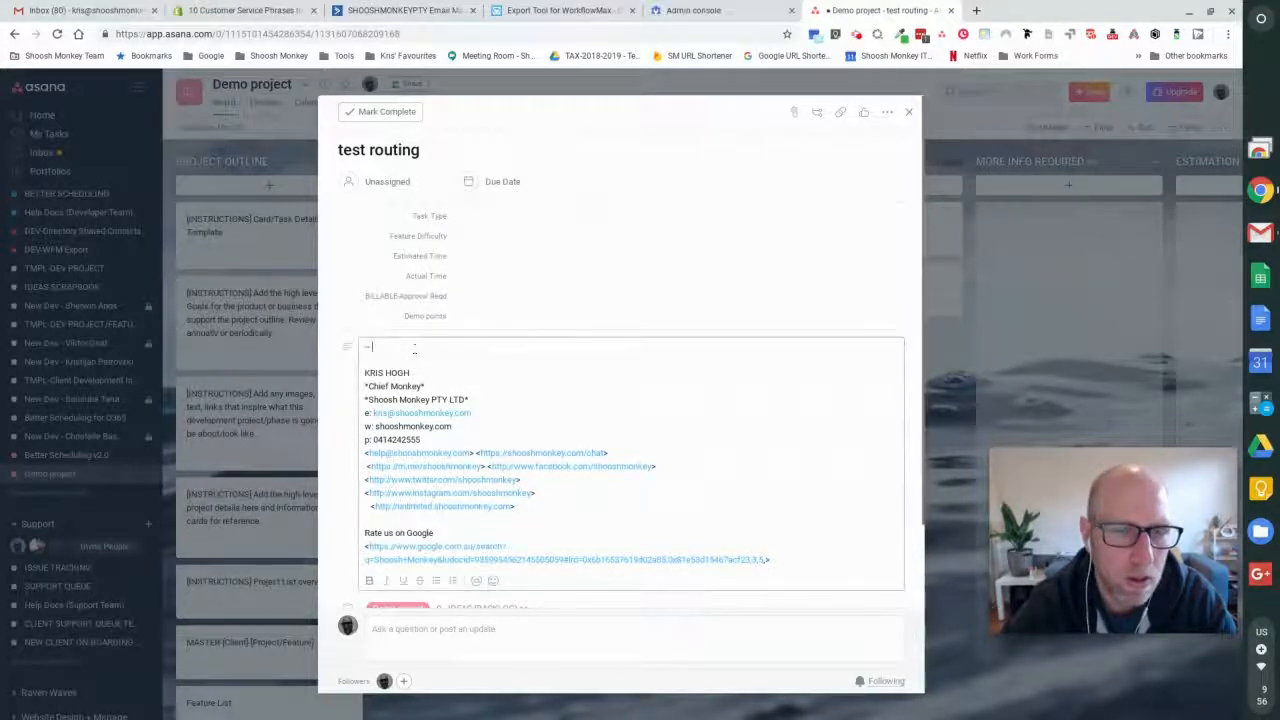